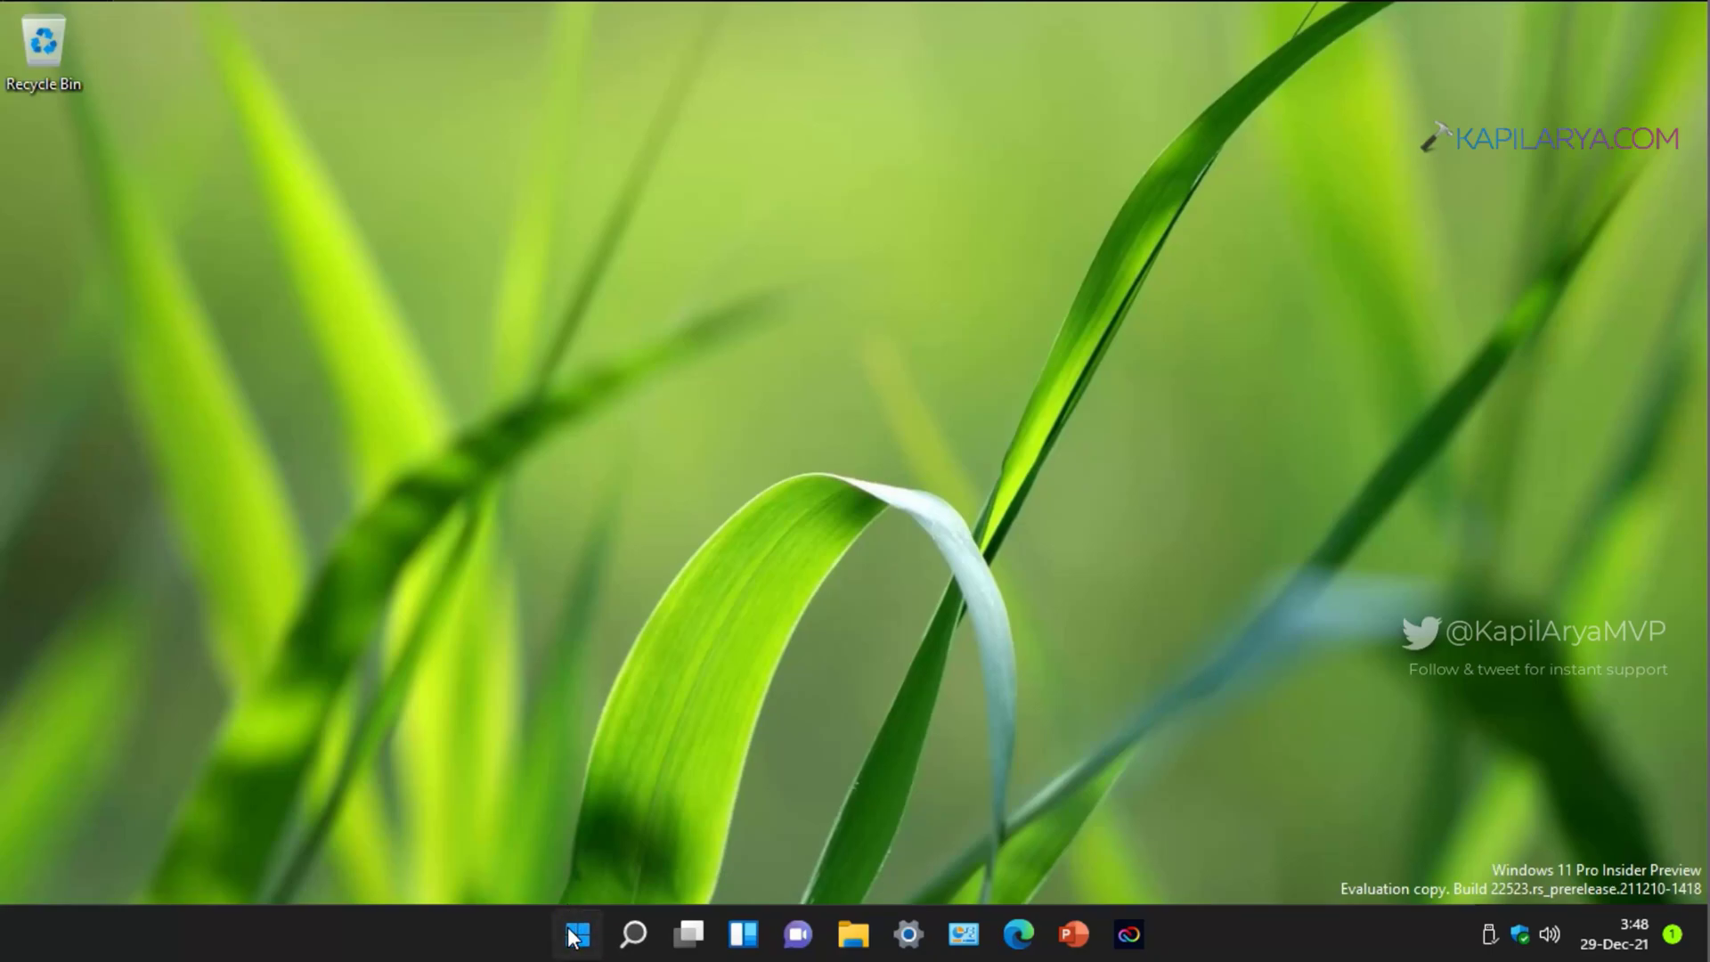
Step: Run sysdm.cpl to open System Properties and move the window to the centre of the screen
{"action": "right_click", "coordinate": [564, 819]}
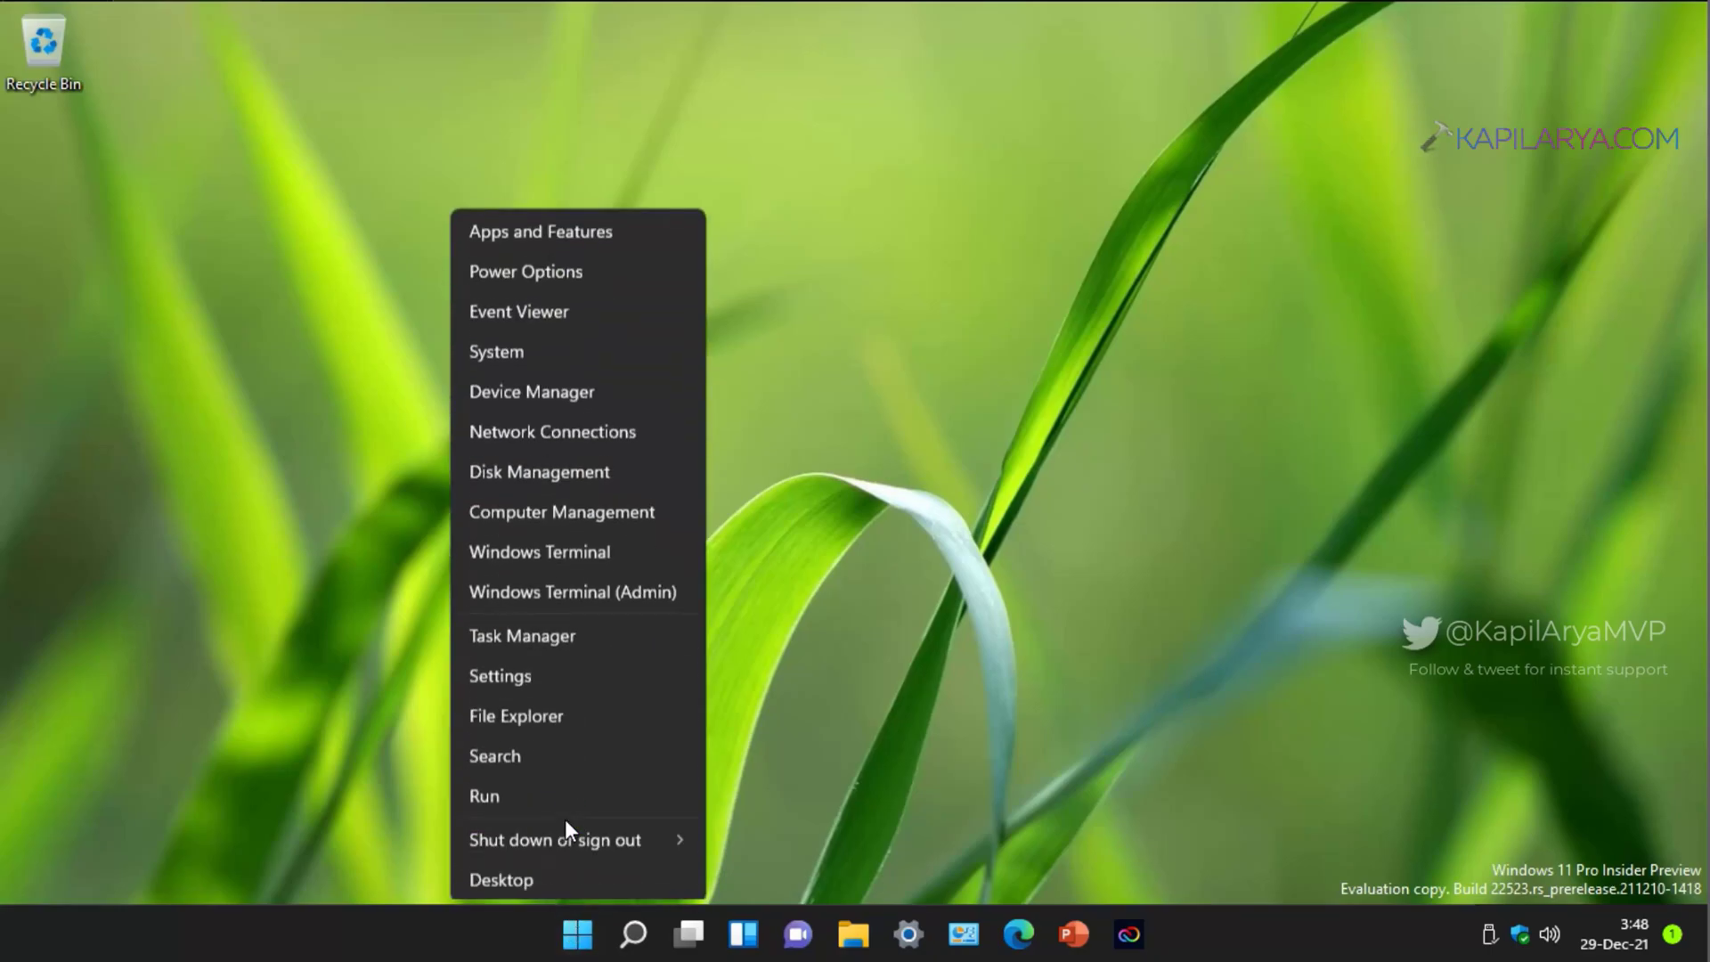
{"action": "left_click", "coordinate": [522, 796]}
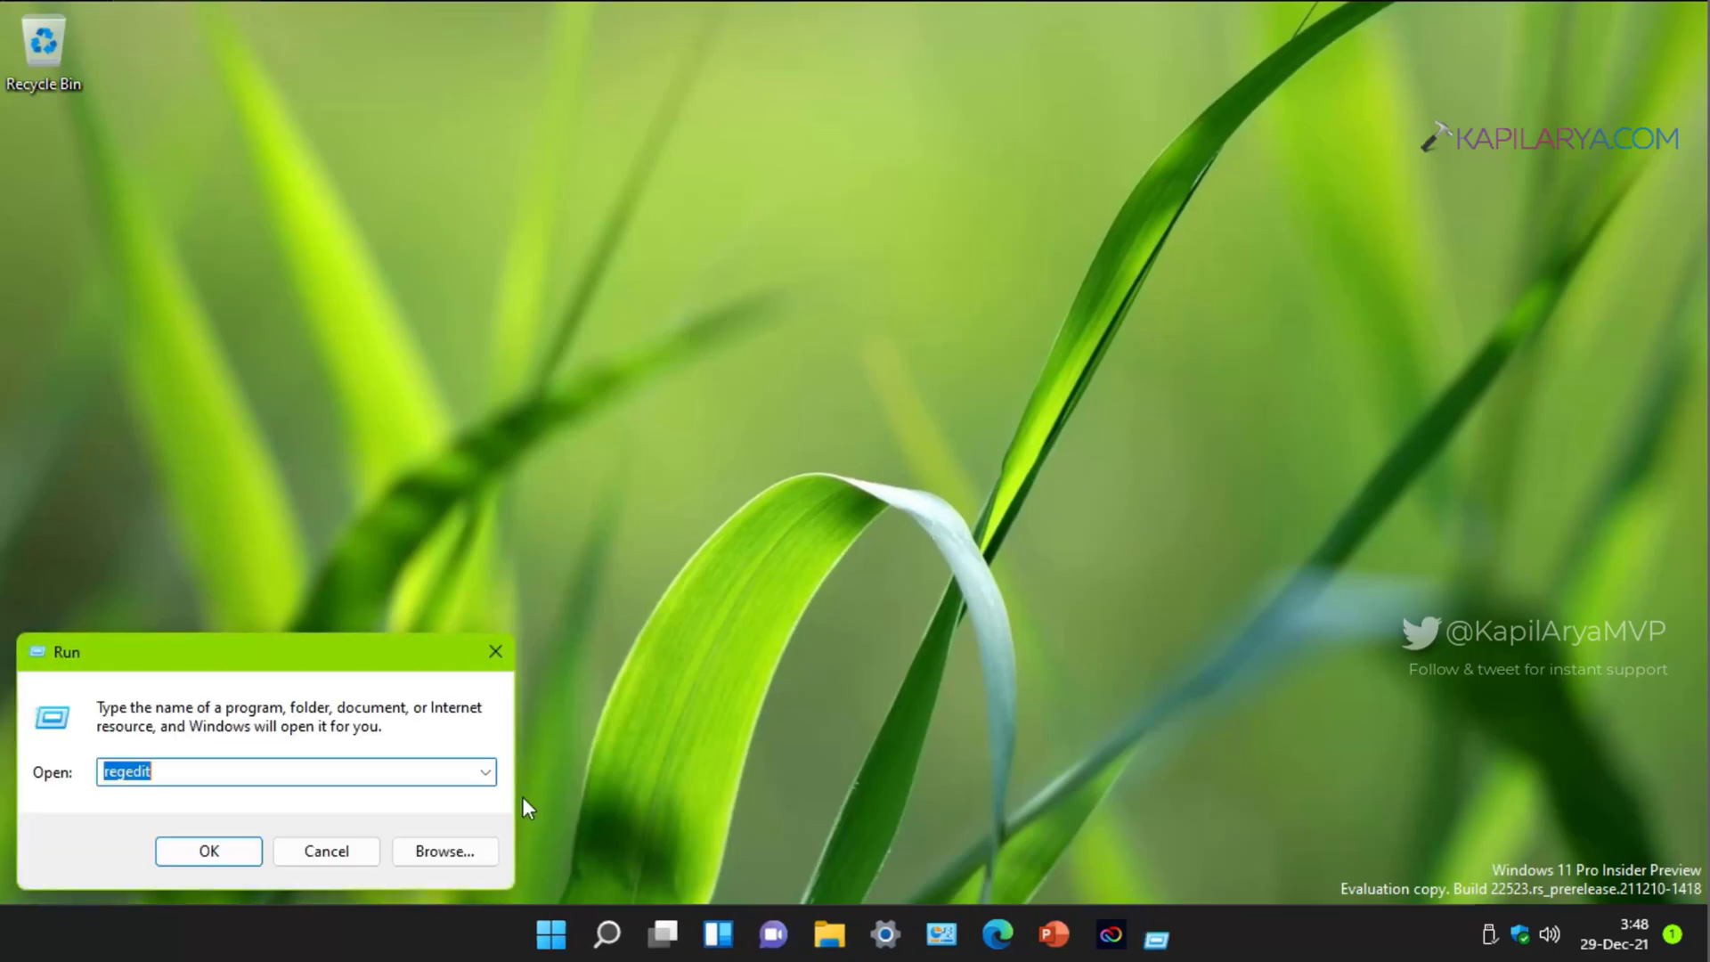
{"action": "type", "text": "sy"}
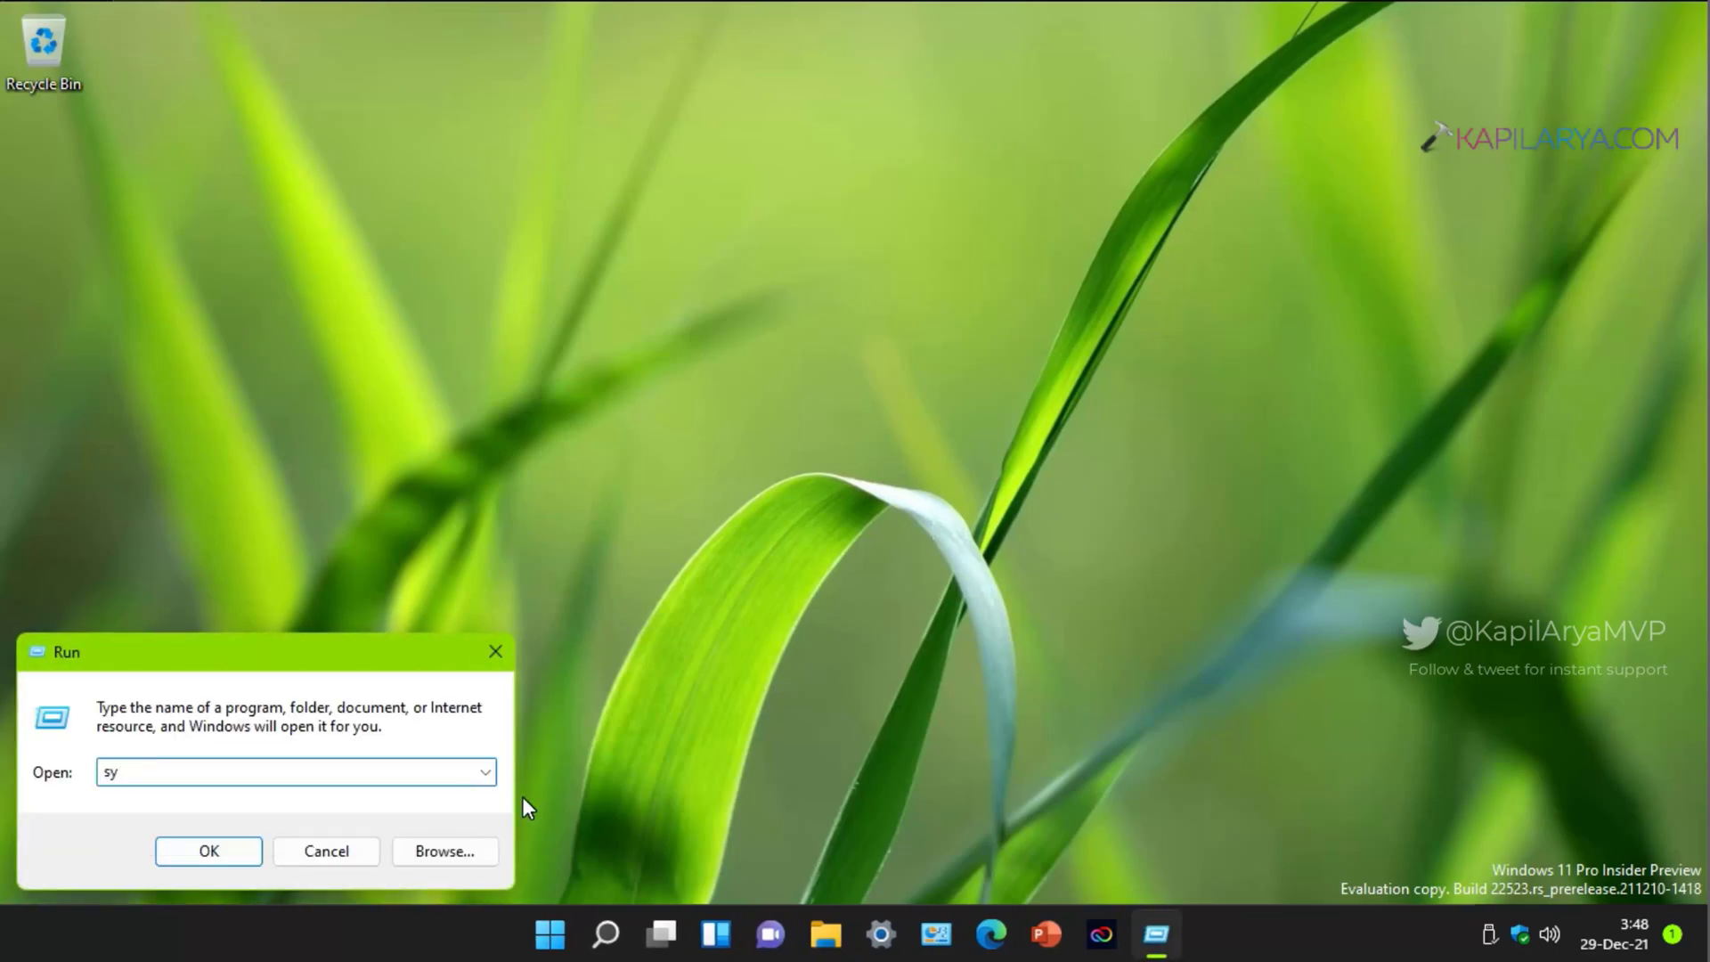
{"action": "type", "text": "sdm.cpl"}
{"action": "key", "text": "Return"}
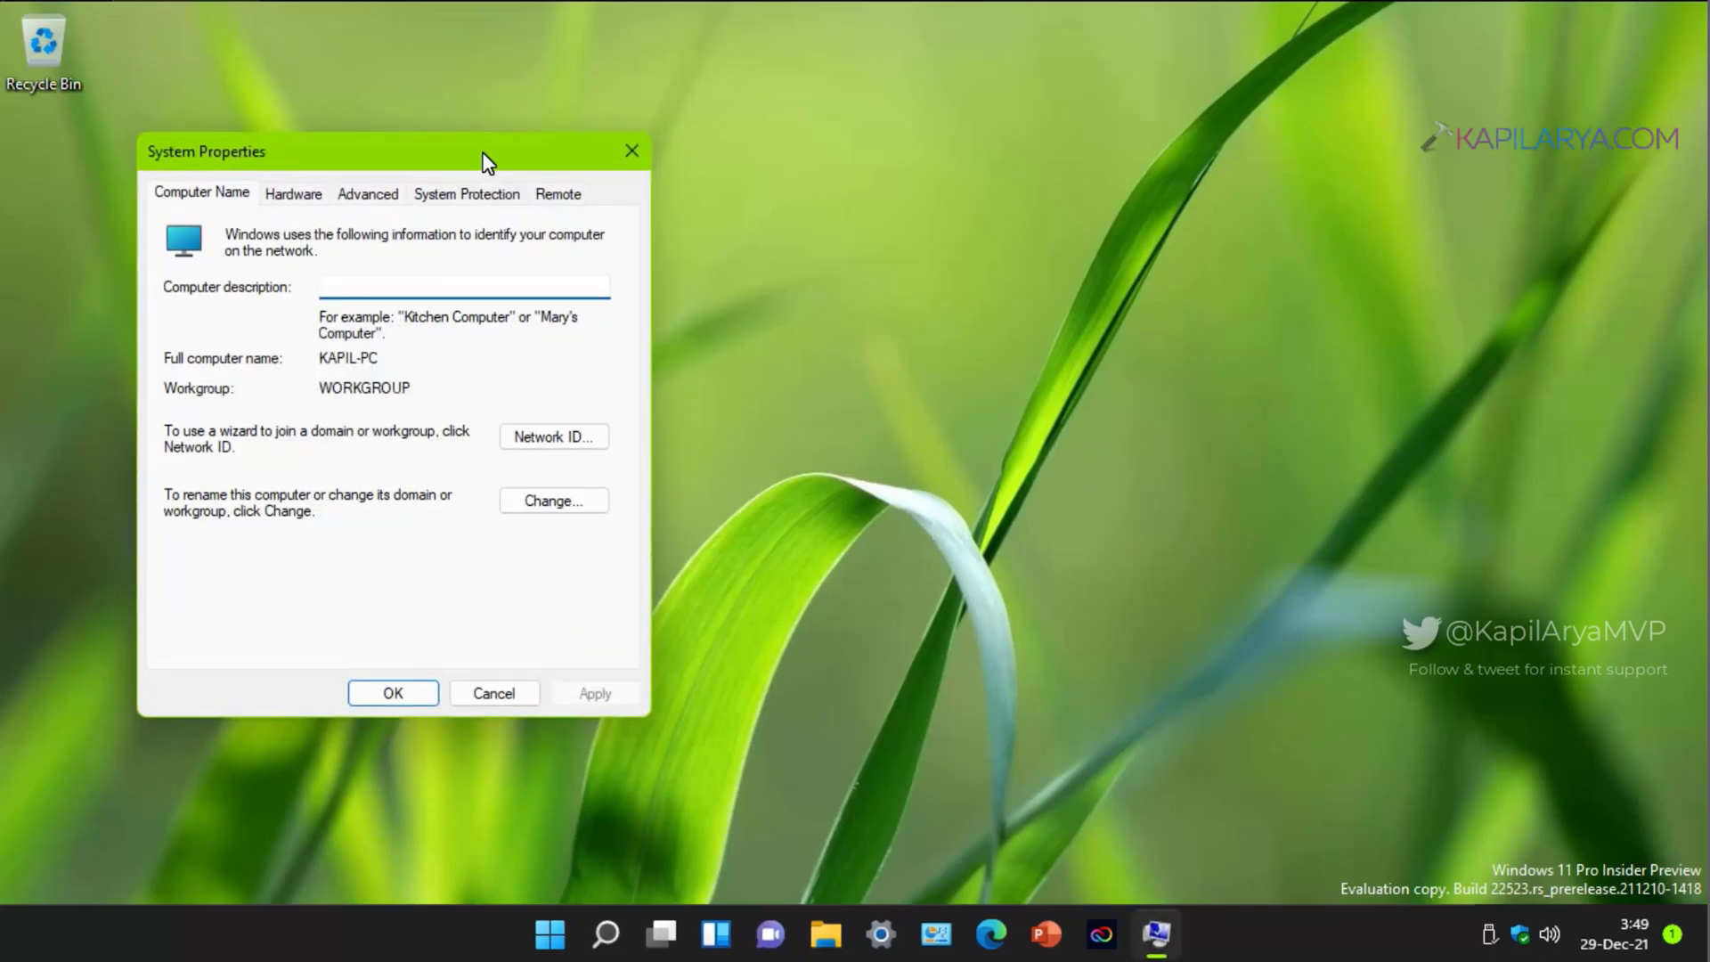
{"action": "left_click_drag", "start_coordinate": [488, 163], "coordinate": [845, 108]}
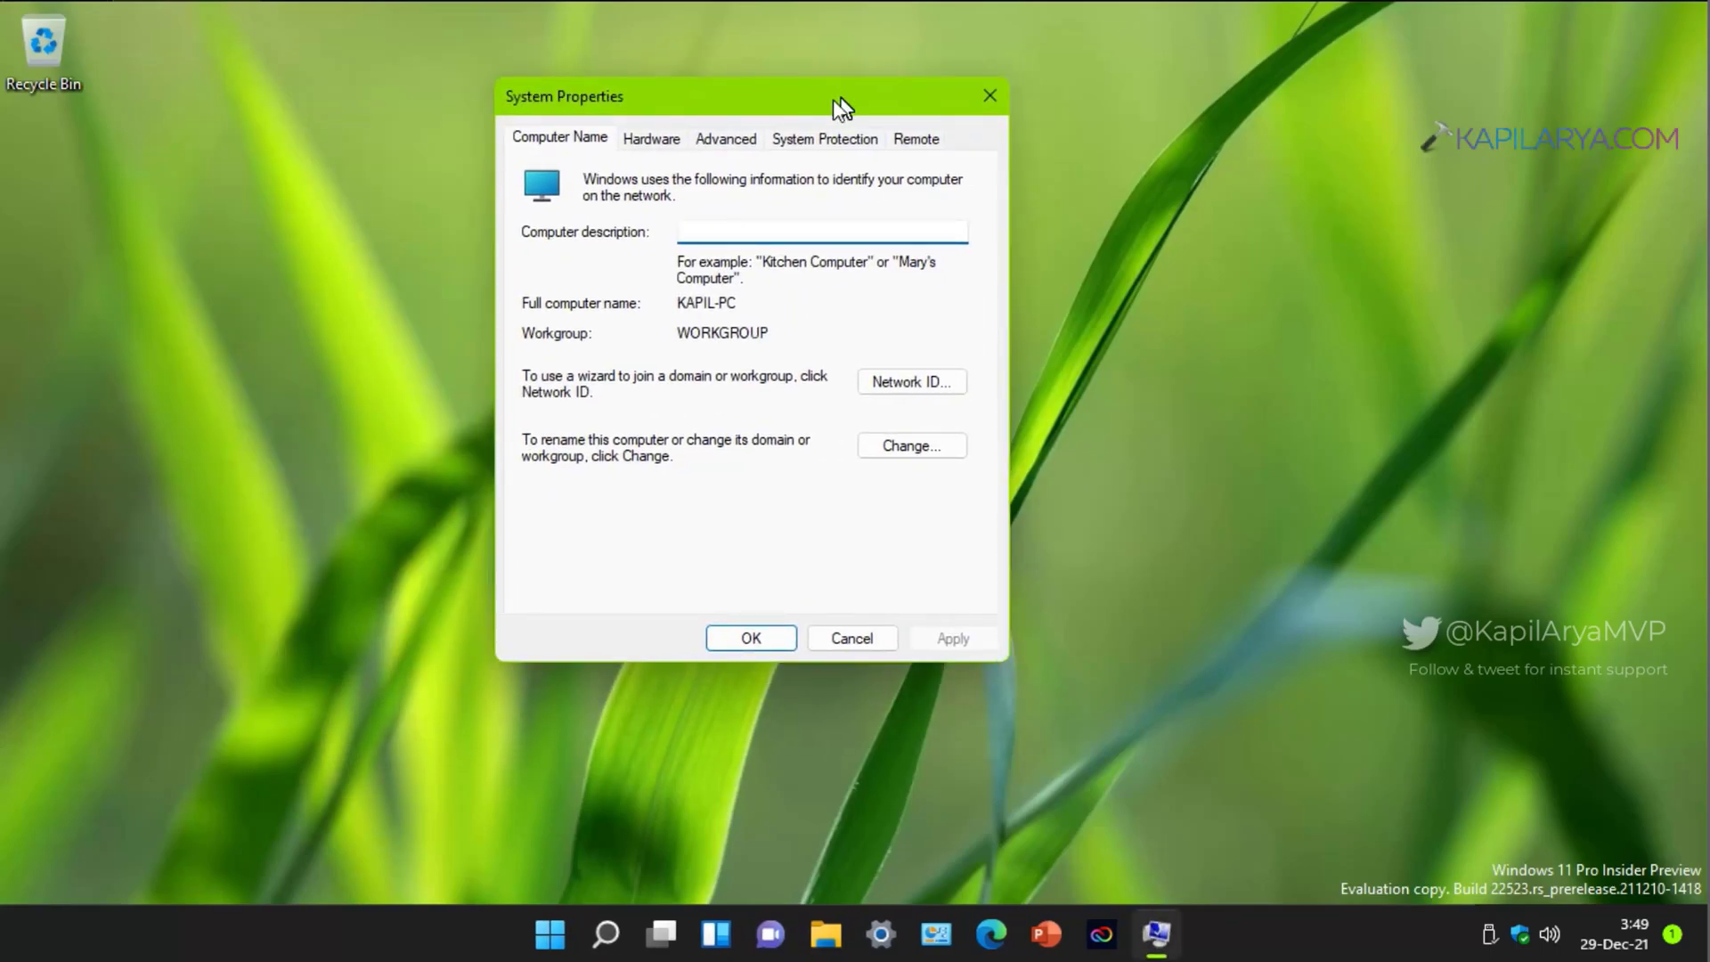
Step: Turn on system protection for Local Disk (C:), then check System Restore for existing restore points
{"action": "left_click", "coordinate": [815, 141]}
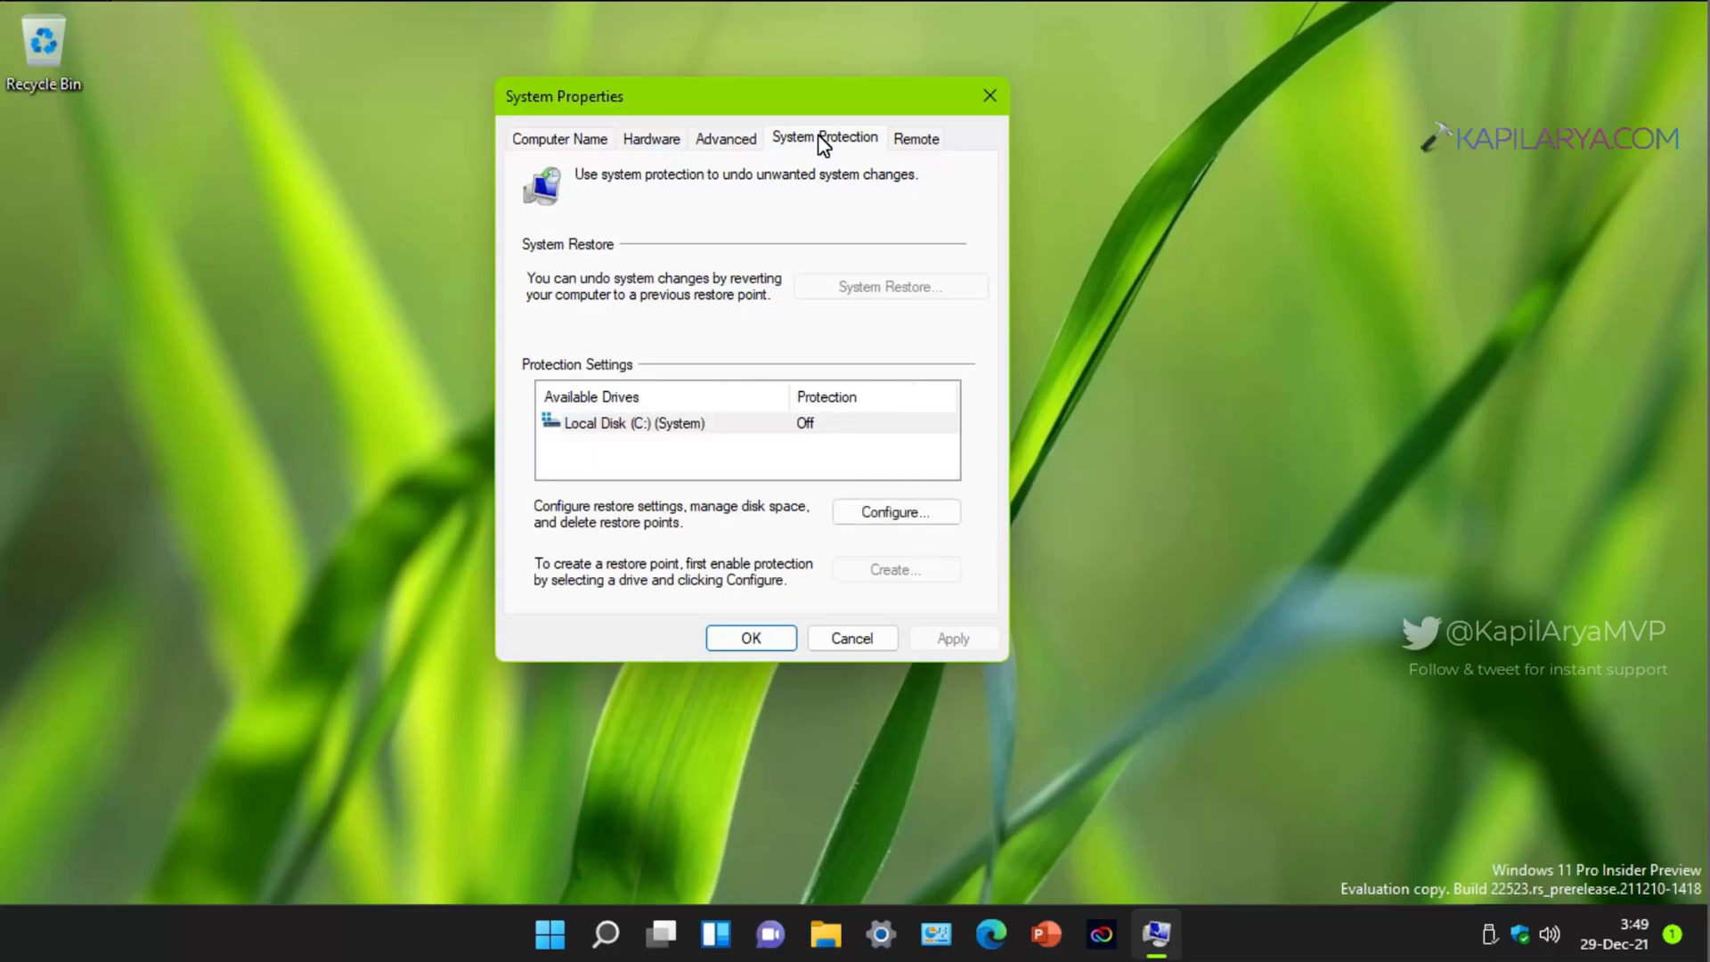
{"action": "left_click", "coordinate": [715, 425]}
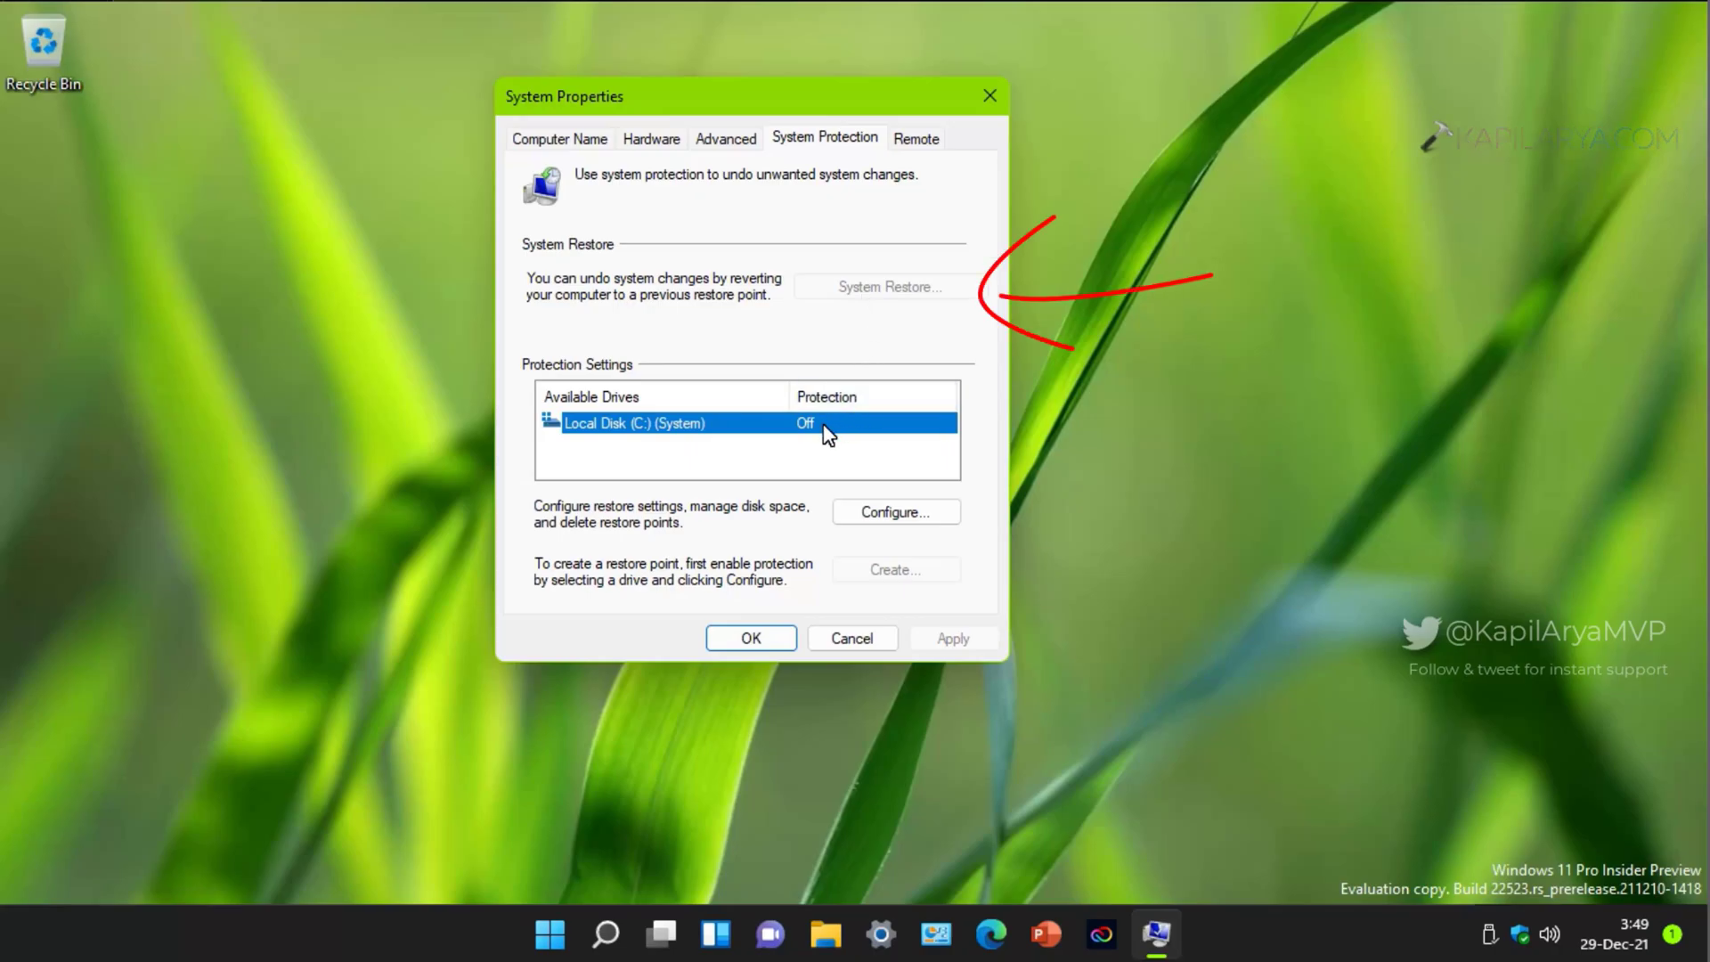
{"action": "left_click", "coordinate": [855, 514]}
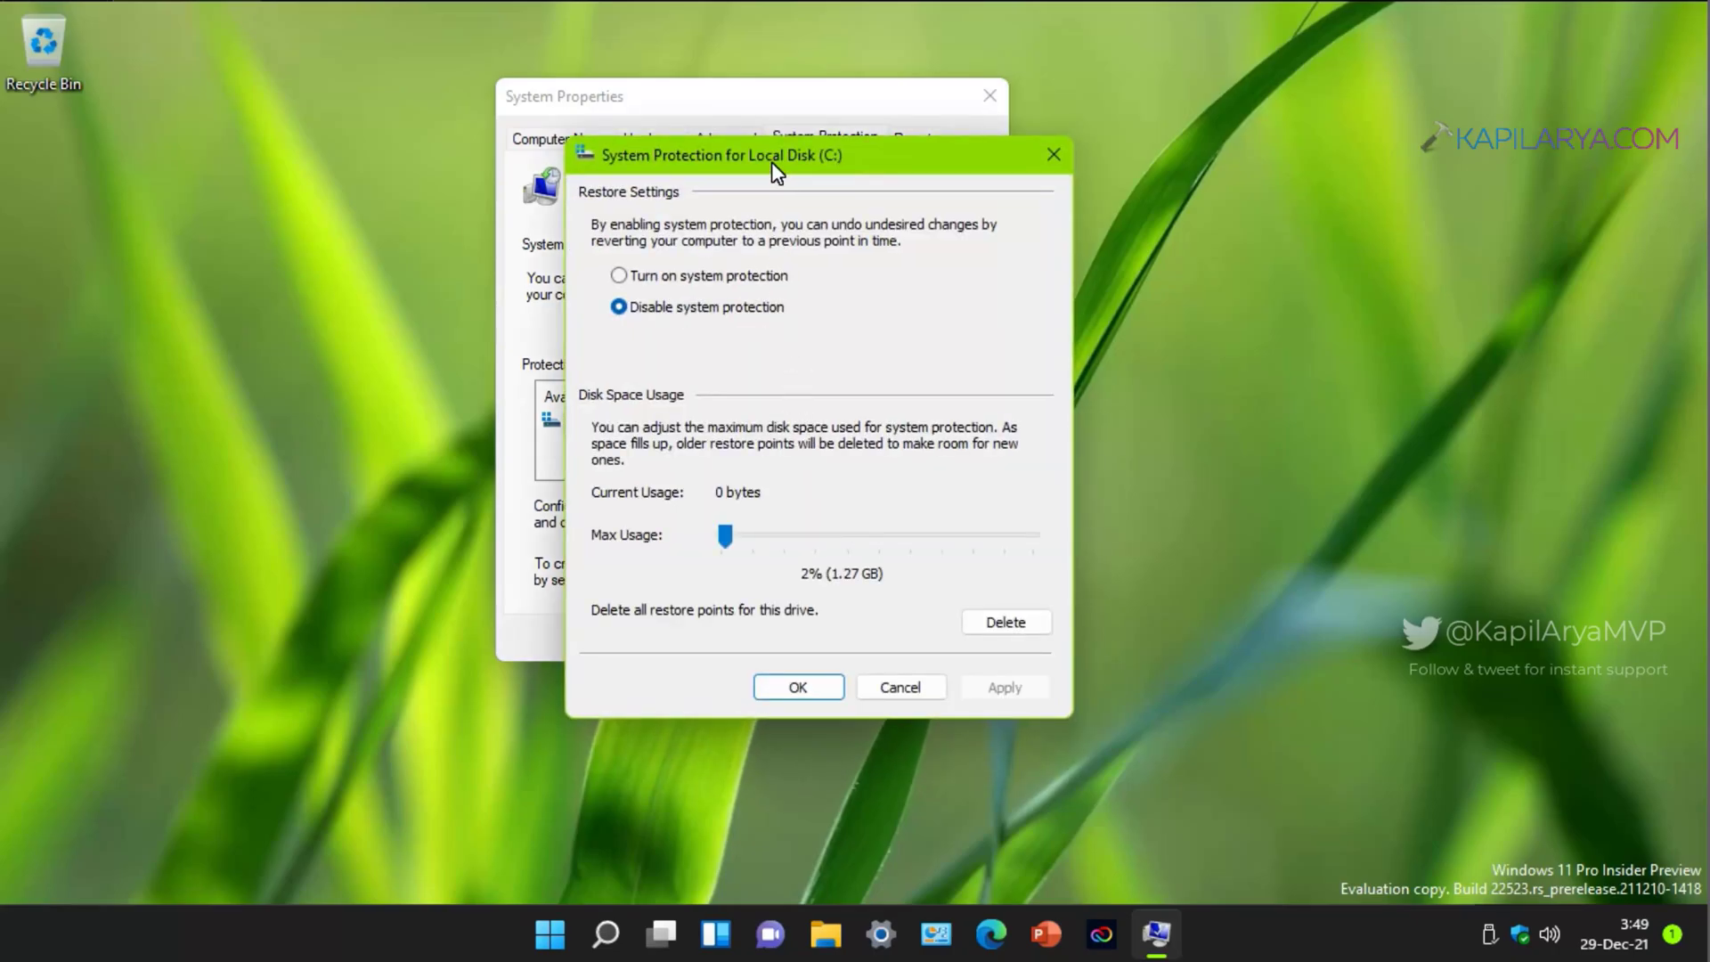
{"action": "left_click_drag", "start_coordinate": [772, 163], "coordinate": [1241, 200]}
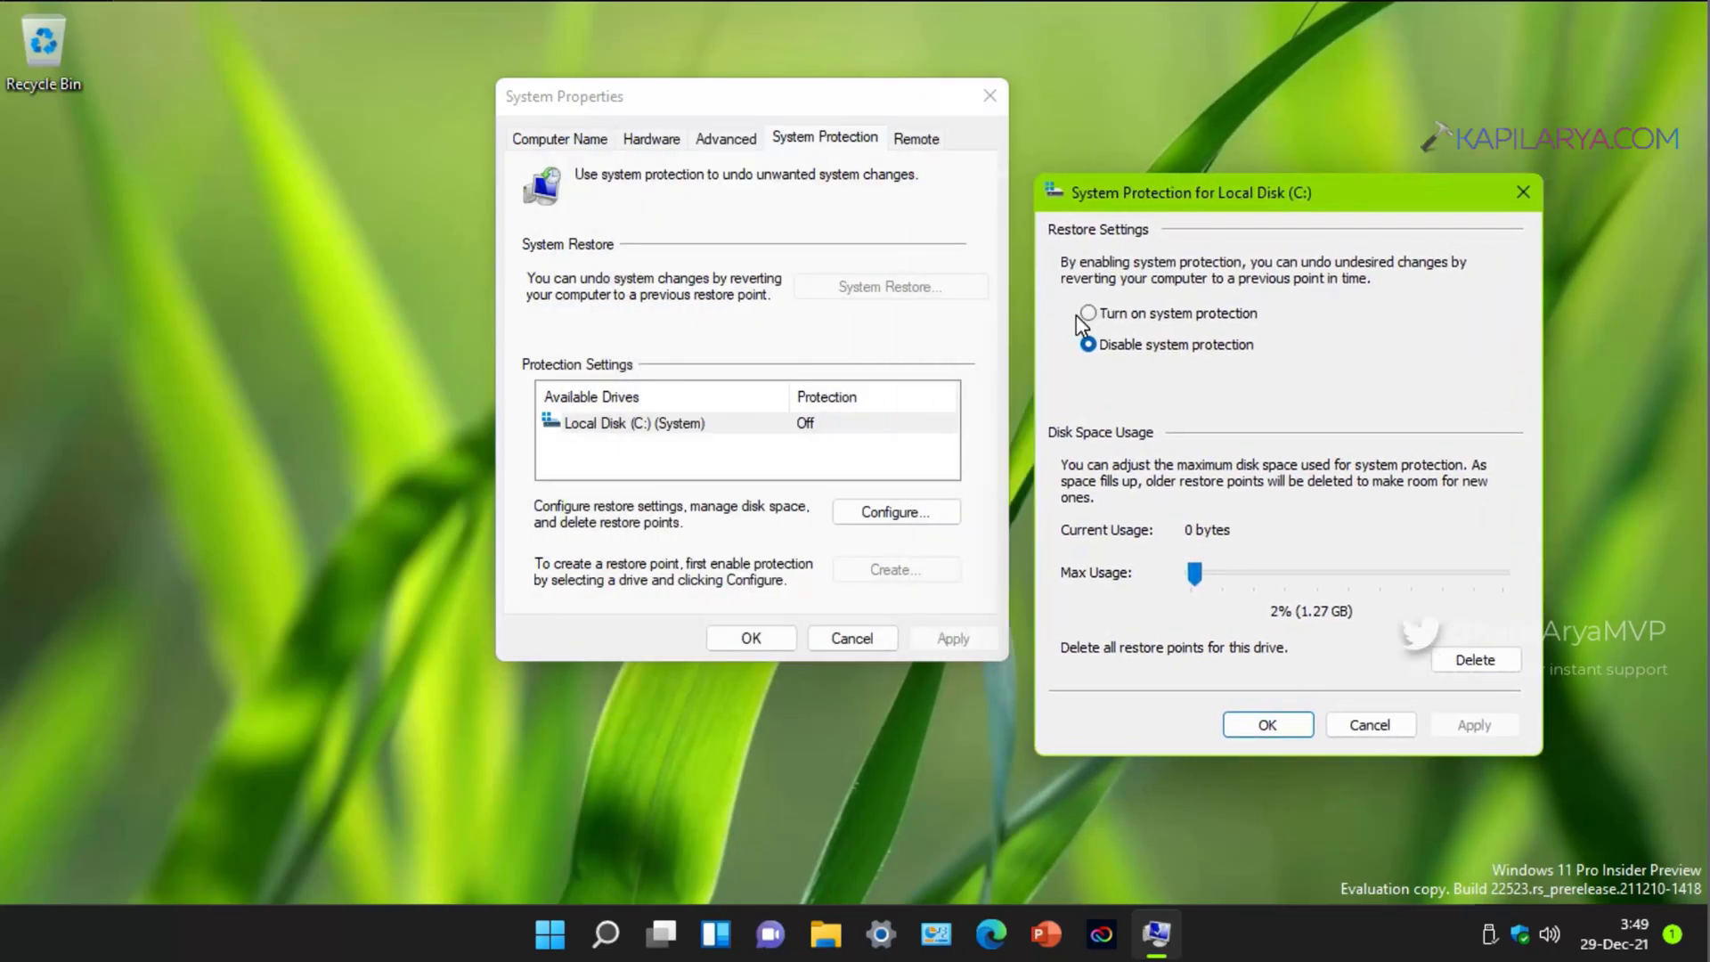
{"action": "left_click", "coordinate": [1084, 313]}
{"action": "left_click", "coordinate": [1474, 724]}
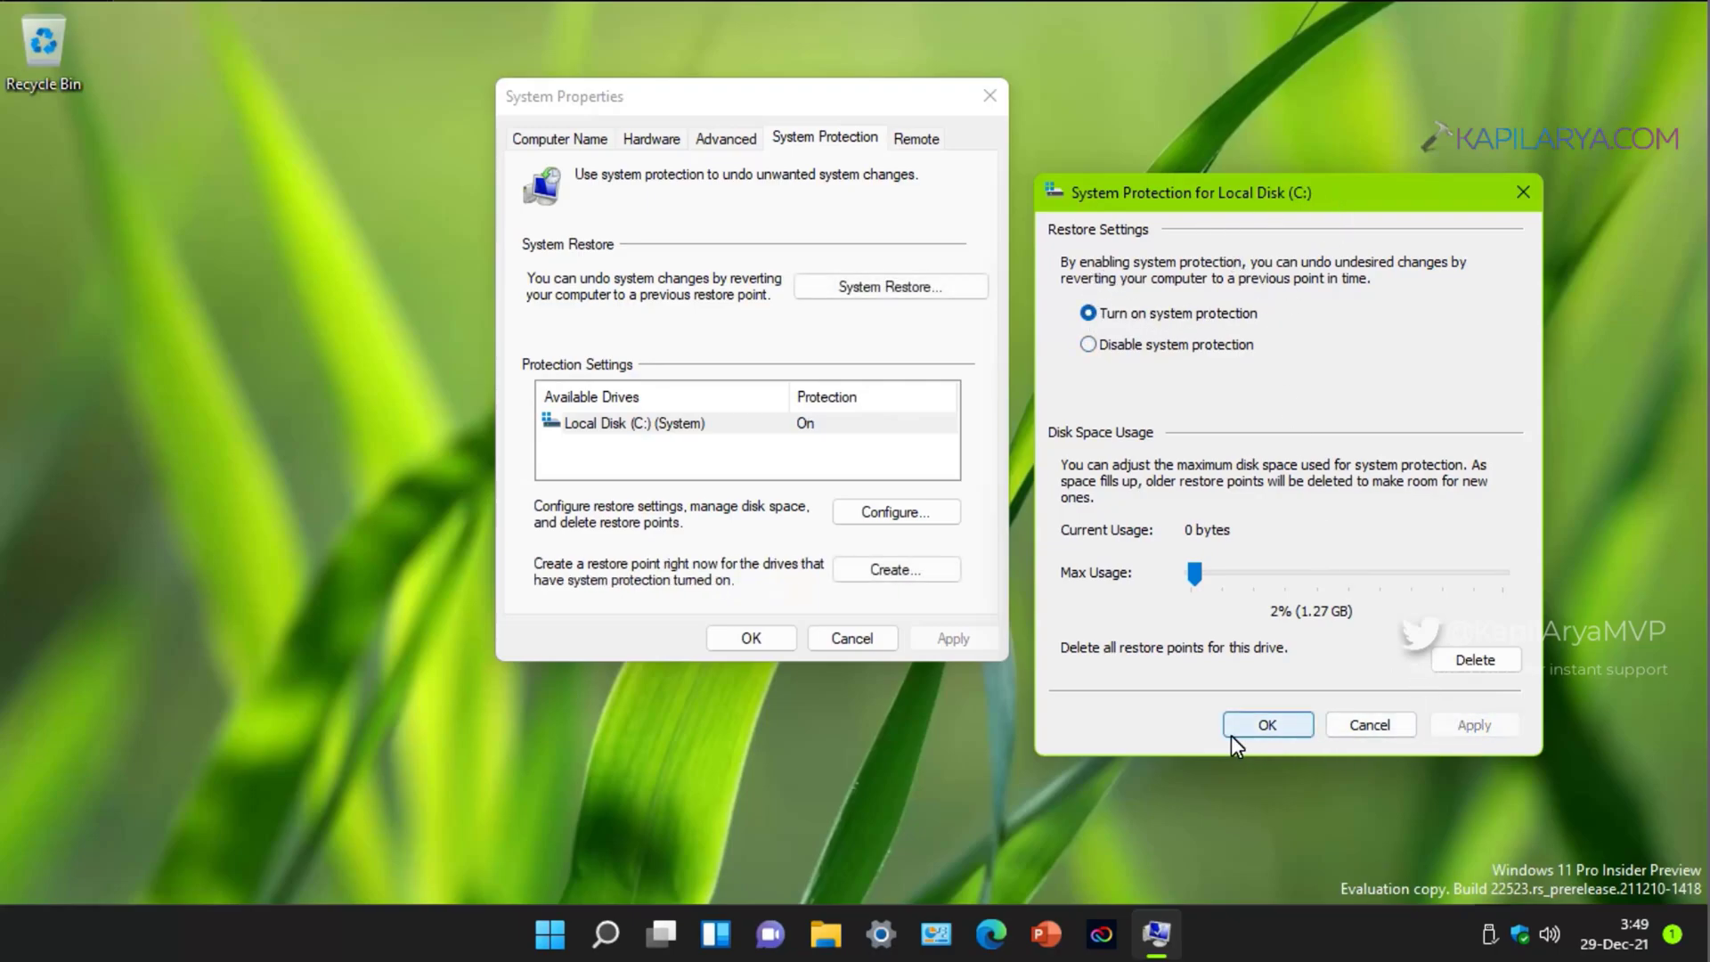
{"action": "left_click", "coordinate": [1254, 725]}
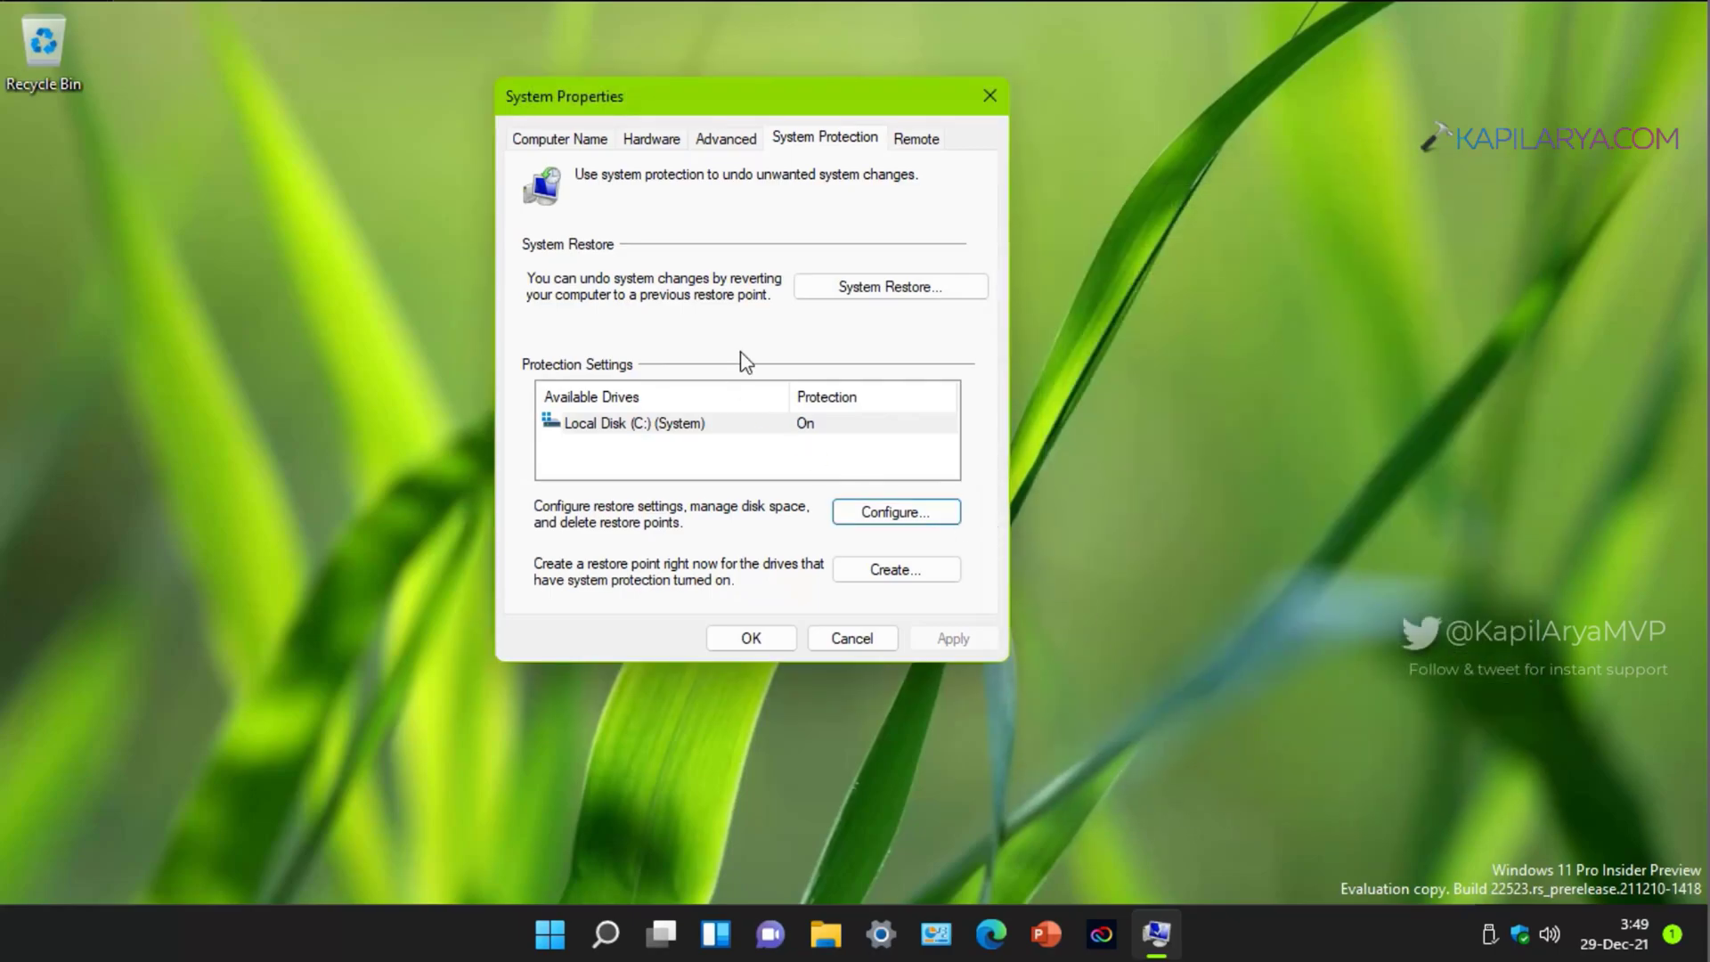
{"action": "left_click", "coordinate": [825, 287]}
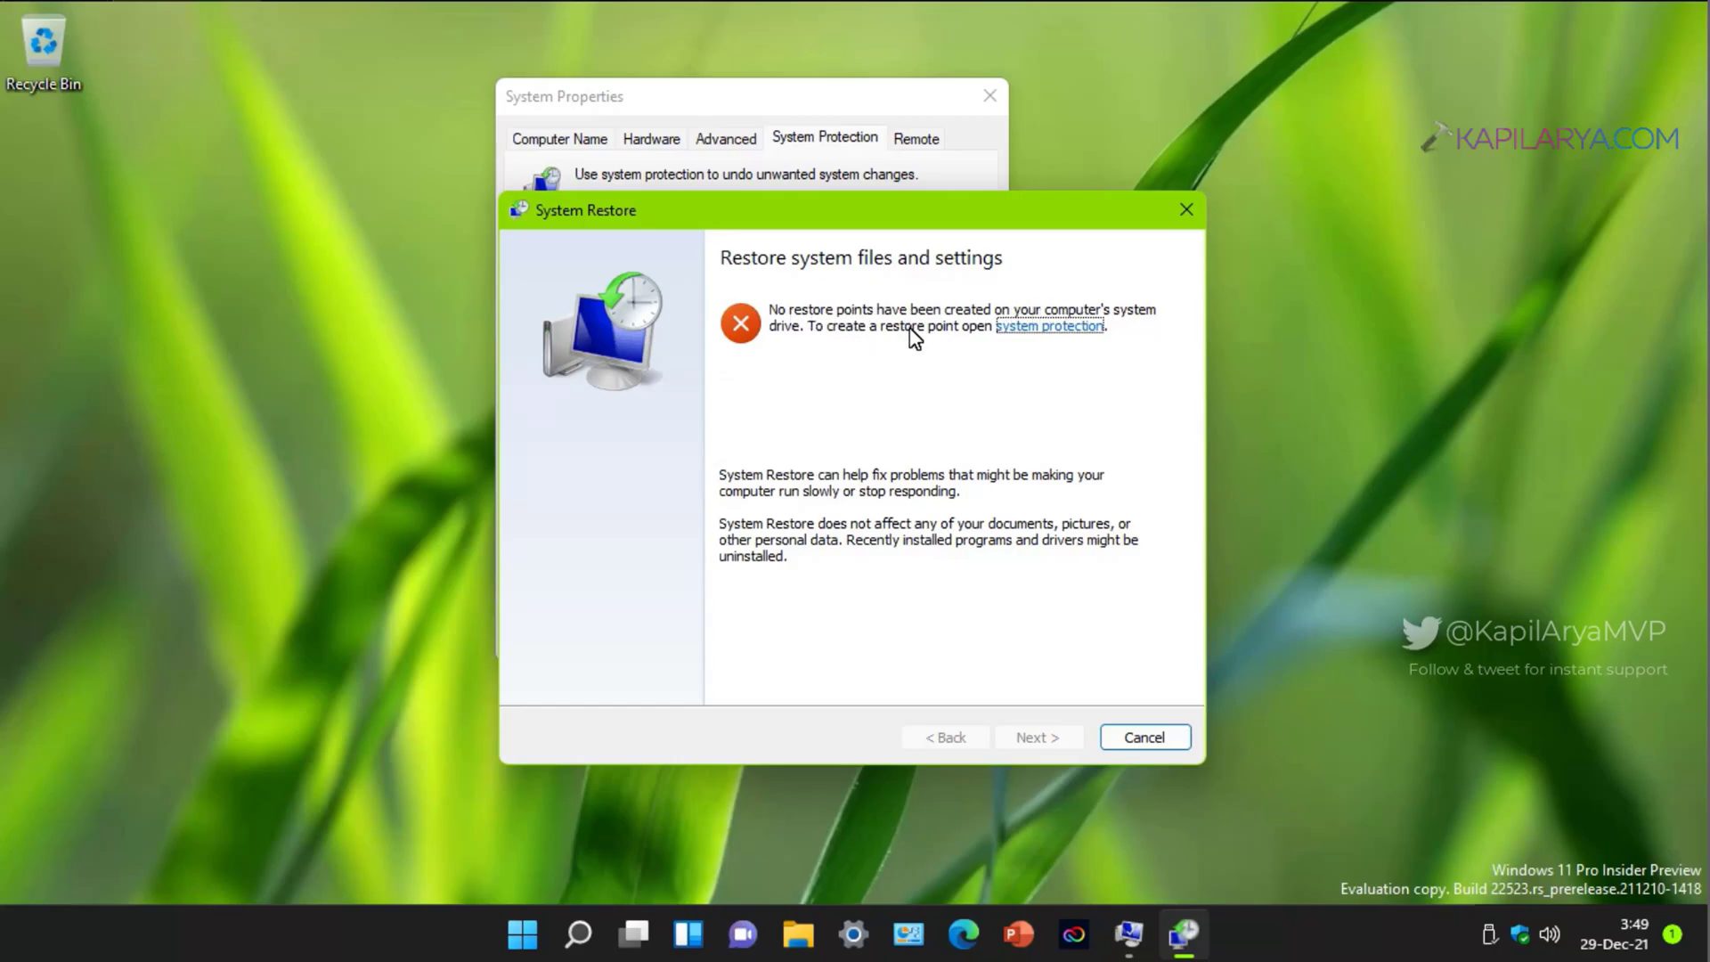
Step: Create a restore point for drive C: named 'Manual-29' and dismiss the success message
{"action": "left_click", "coordinate": [1176, 202]}
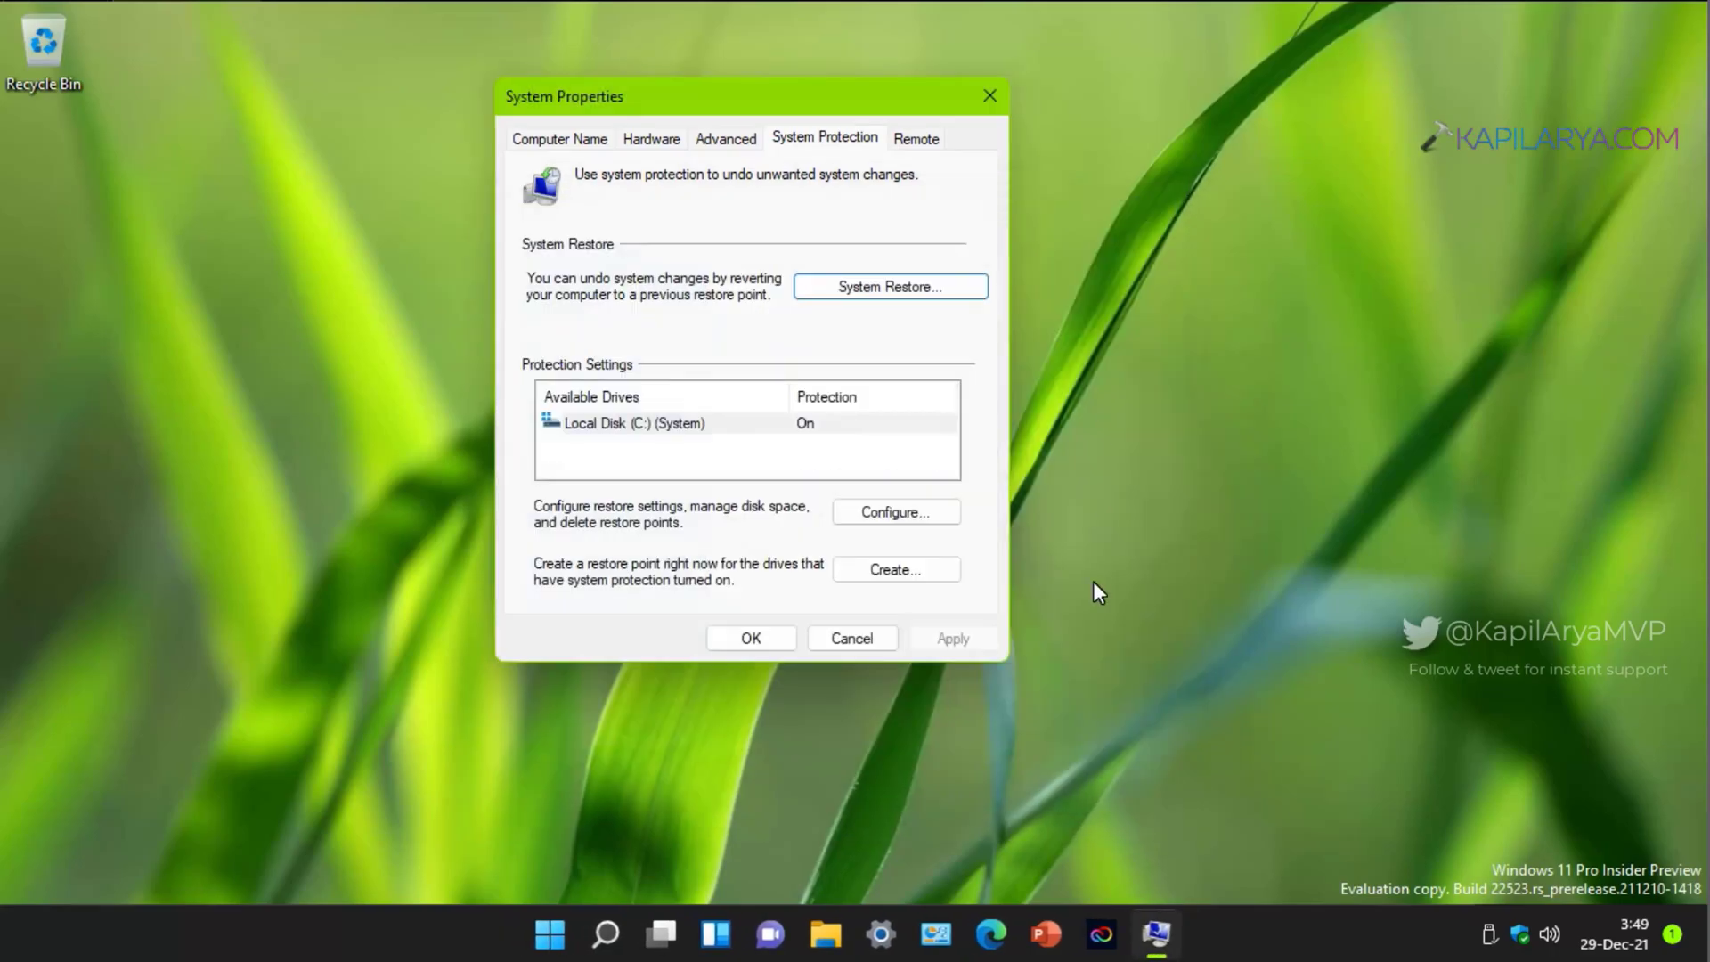
{"action": "left_click", "coordinate": [839, 420]}
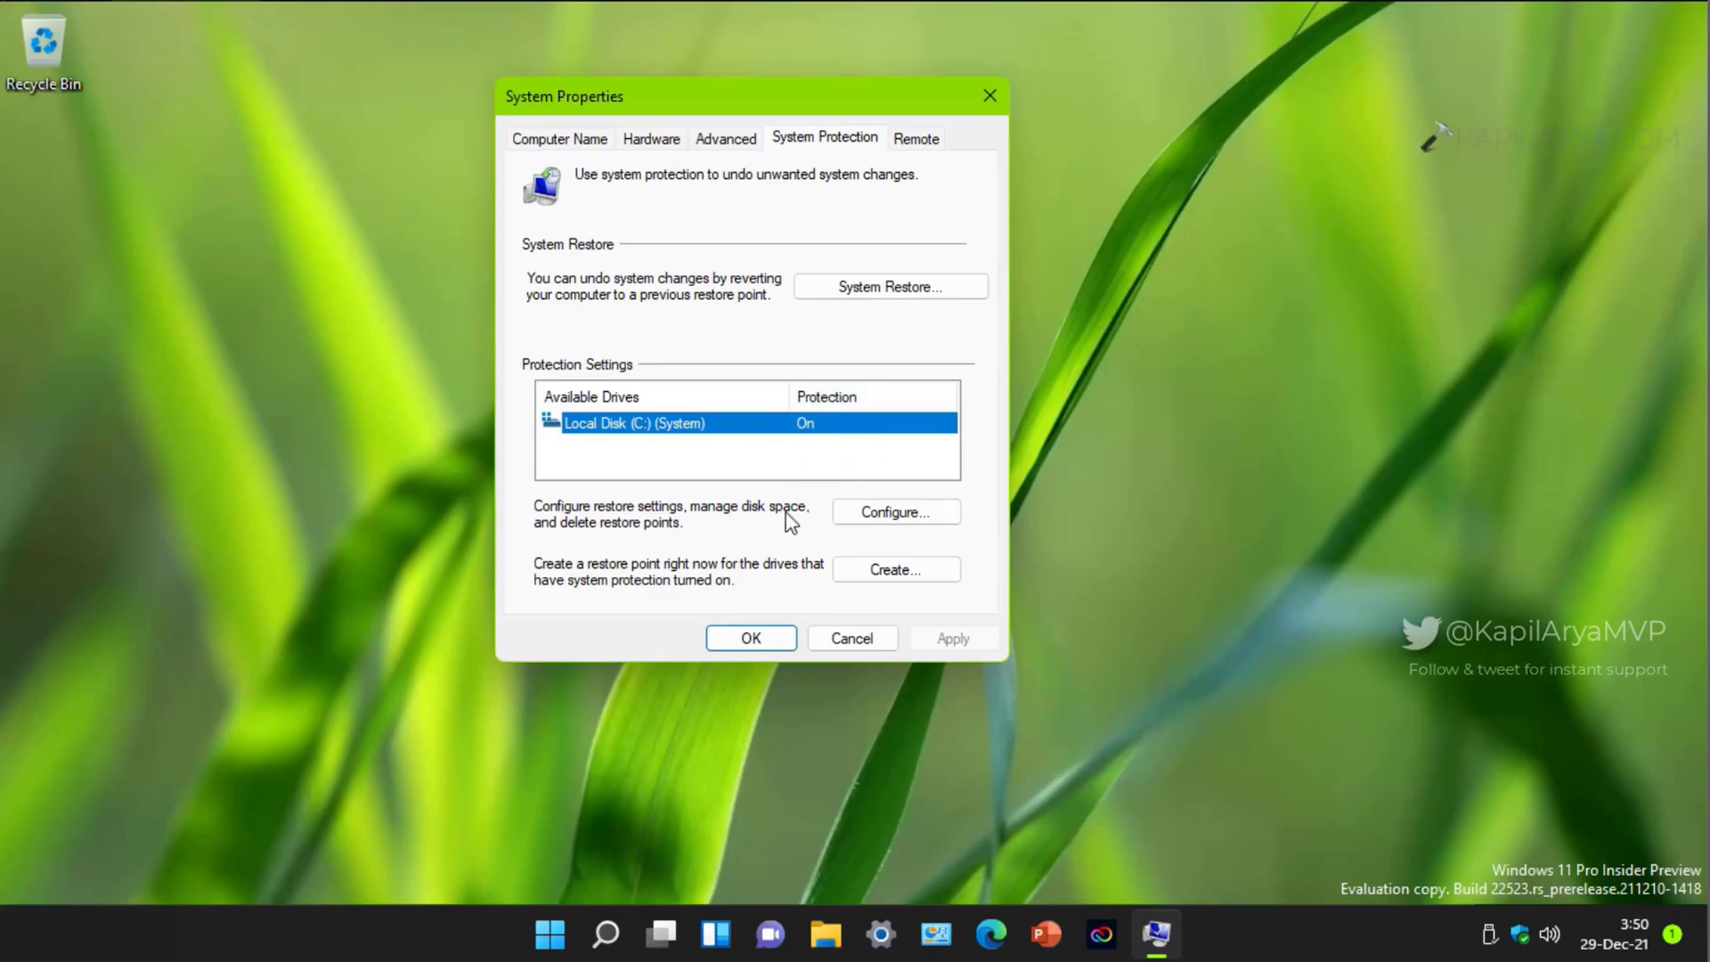
{"action": "left_click", "coordinate": [842, 569]}
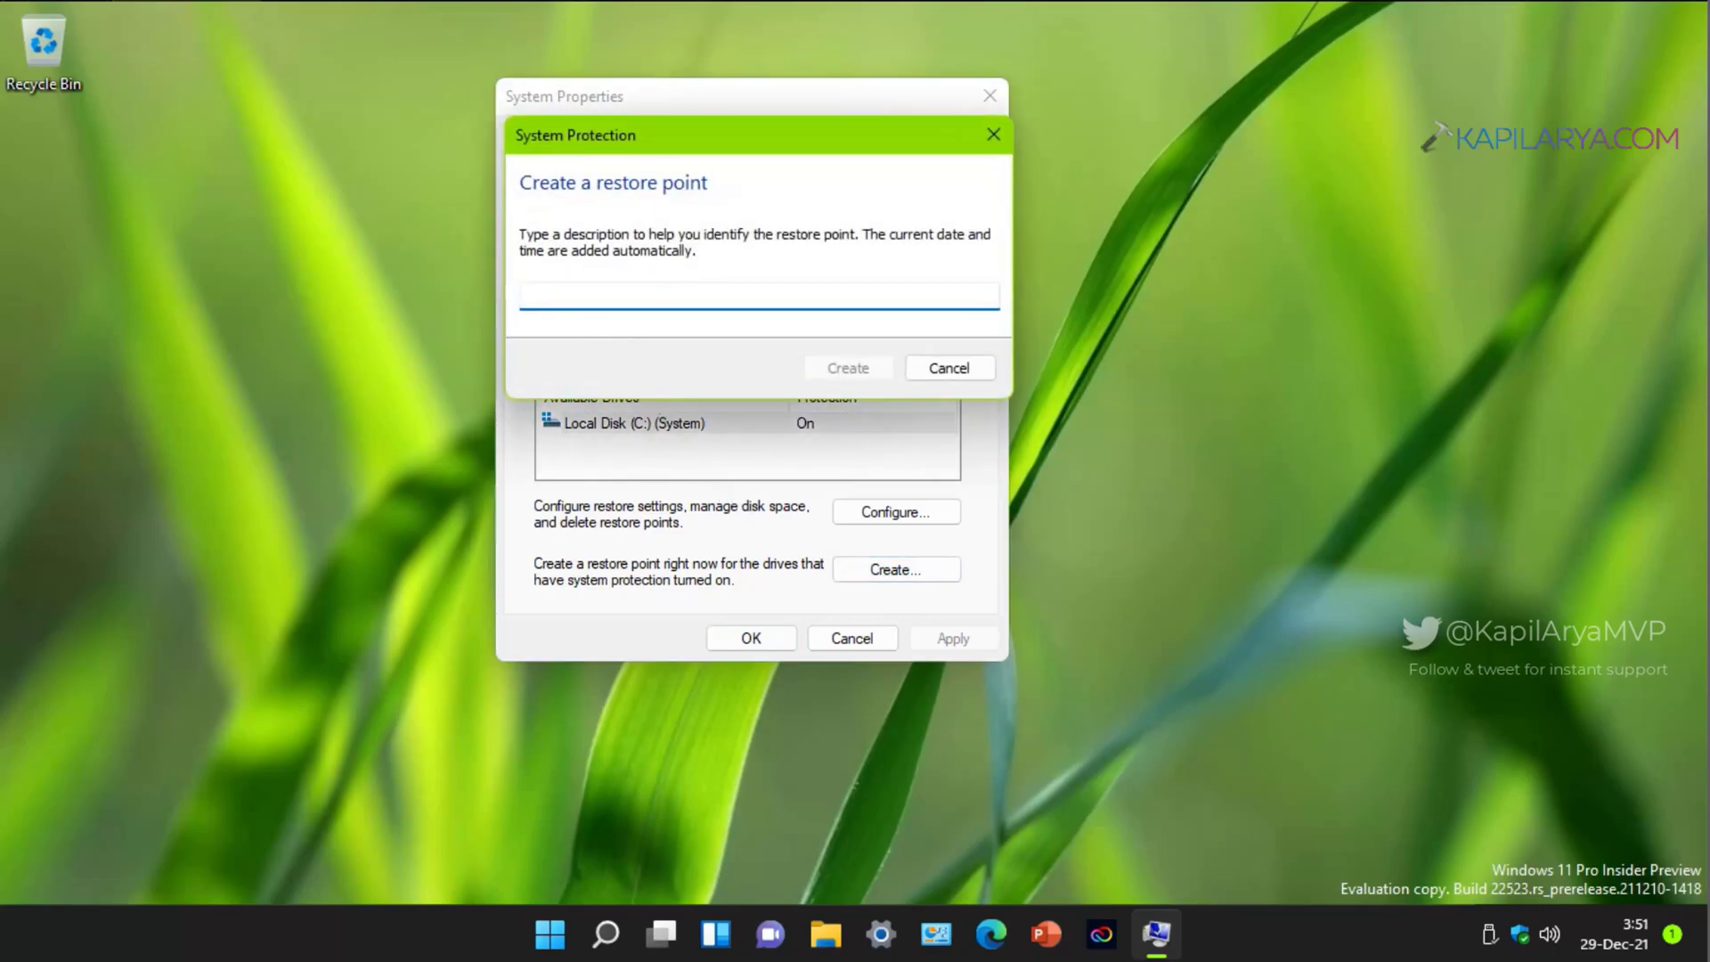
{"action": "type", "text": "Manual"}
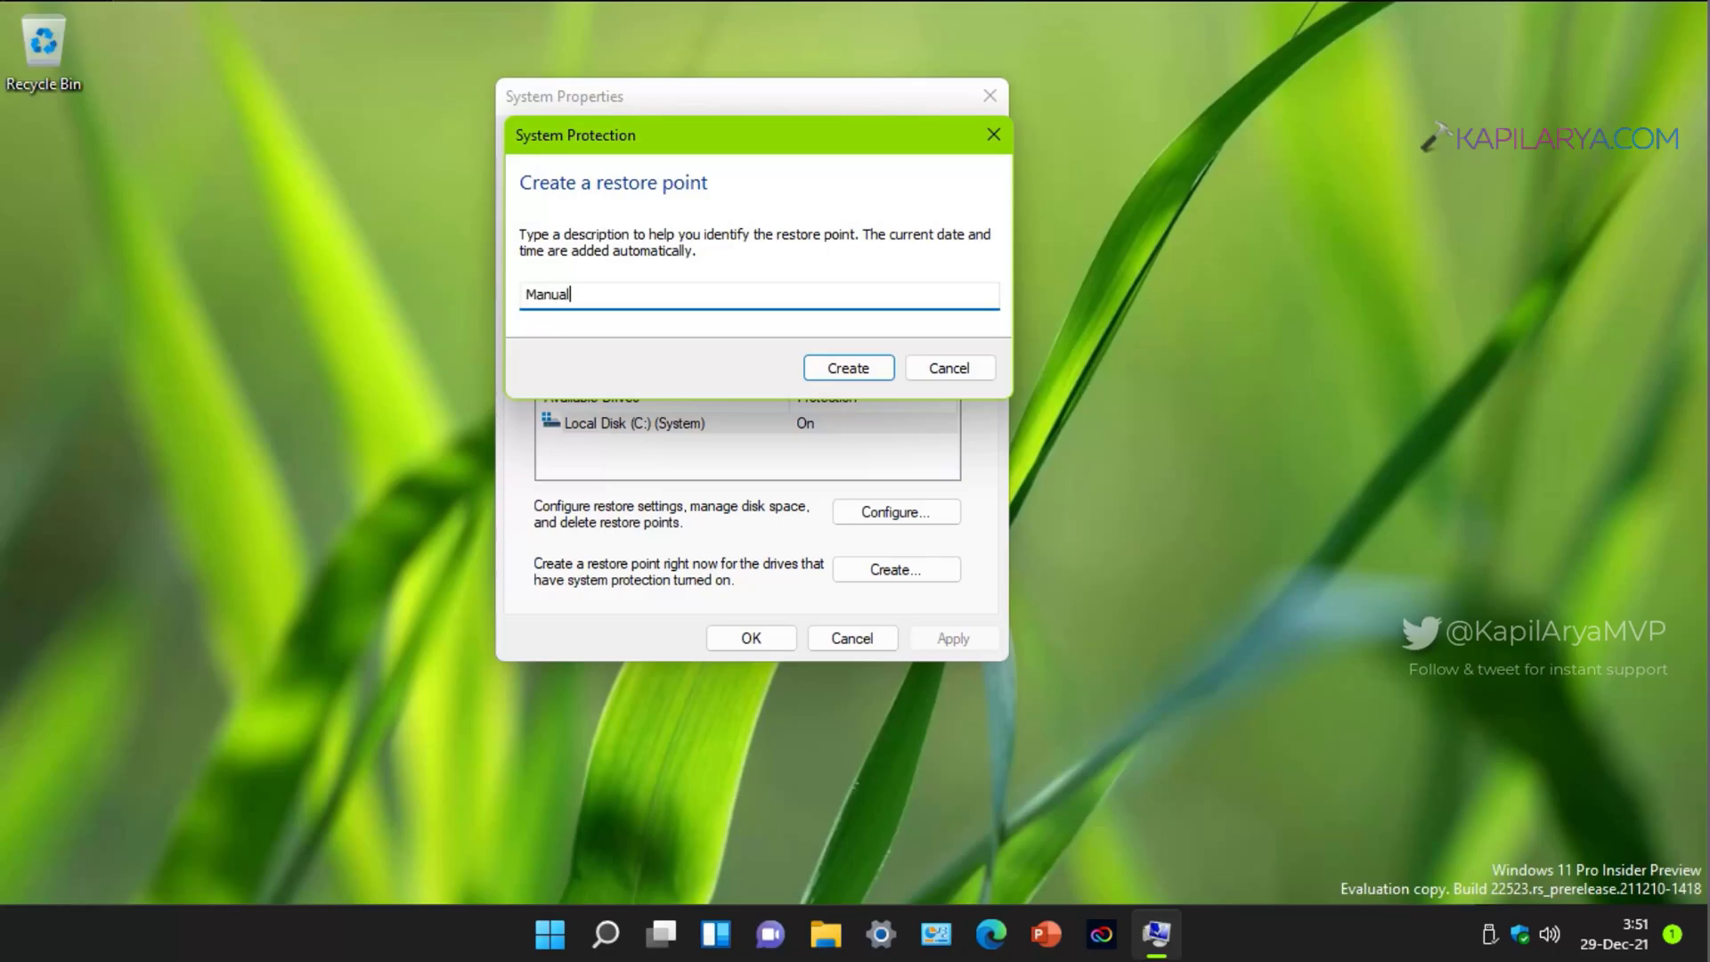
{"action": "type", "text": "-29-Dec-2021"}
{"action": "left_click", "coordinate": [806, 363]}
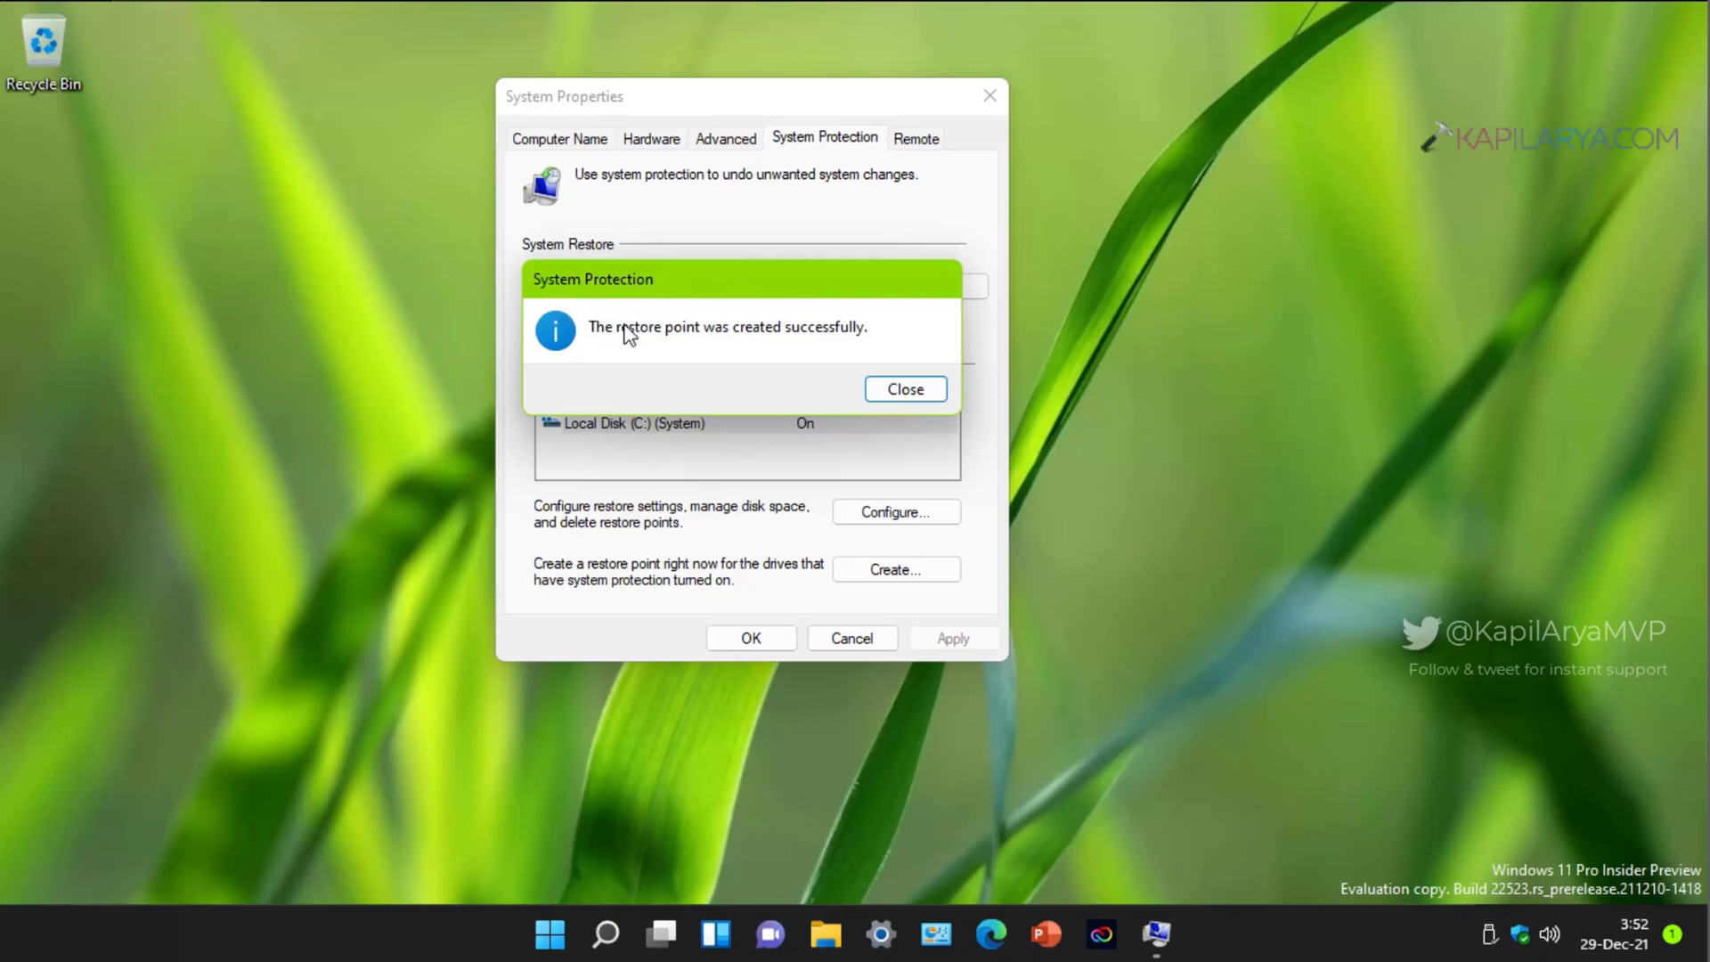
{"action": "left_click", "coordinate": [891, 392]}
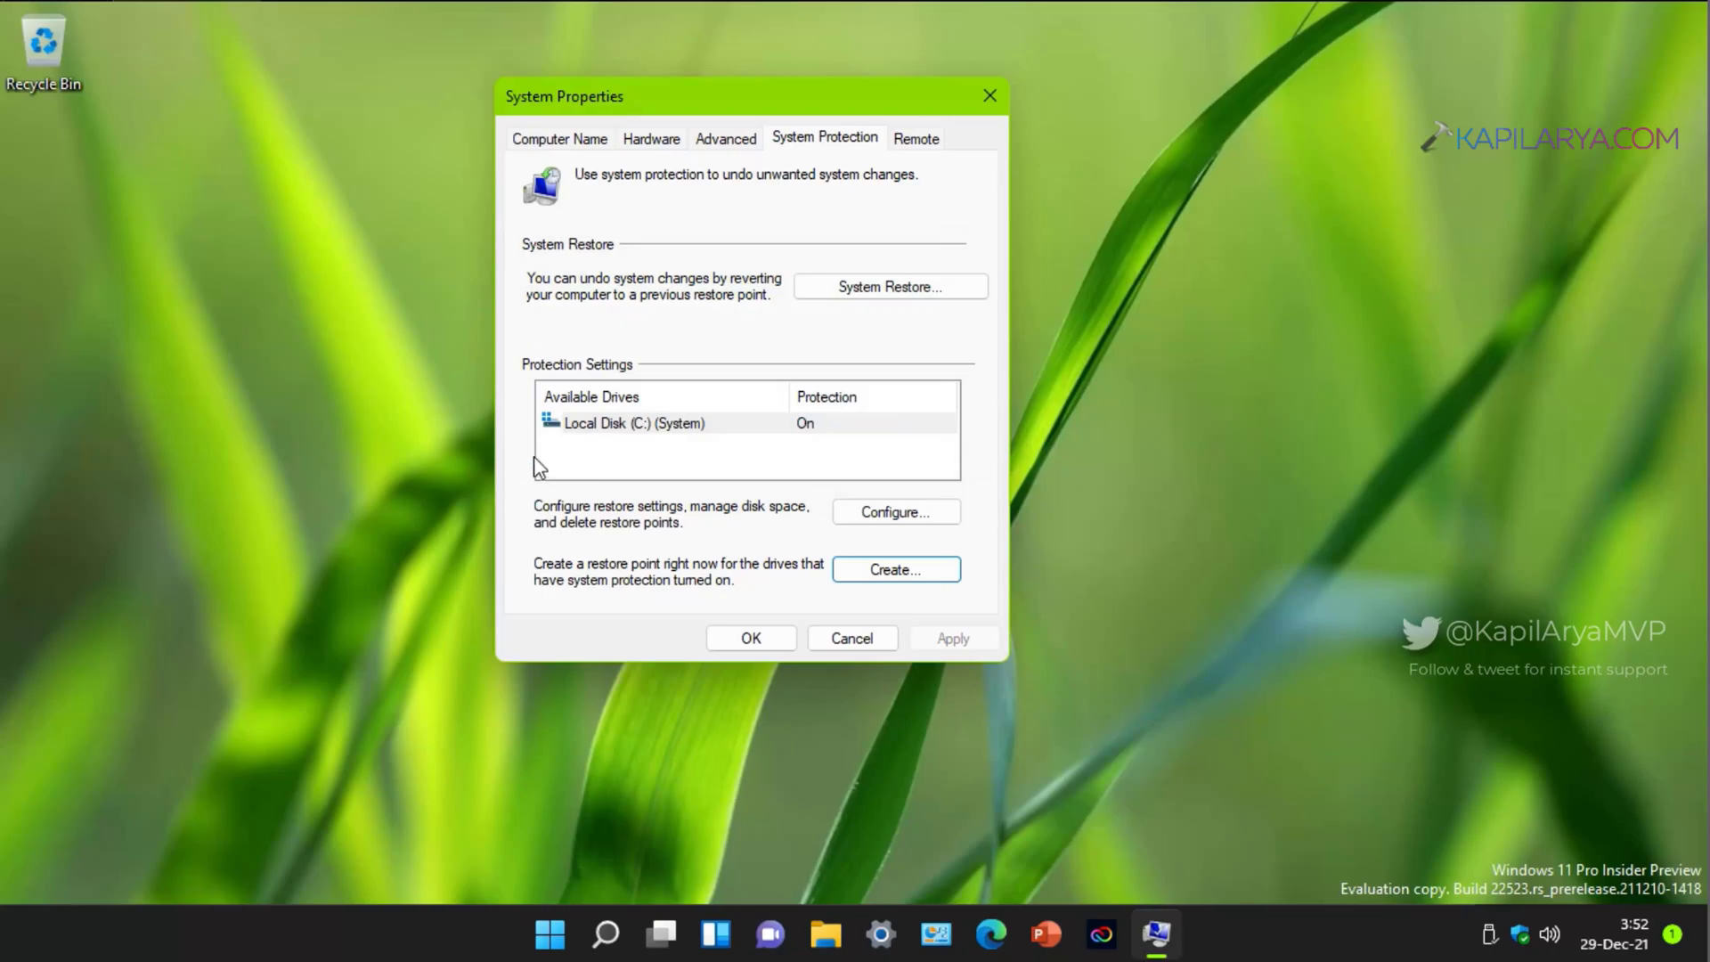
Step: Confirm the Manual-29-Dec-2021 point appears in System Restore, then cancel and close System Properties
{"action": "left_click", "coordinate": [812, 287]}
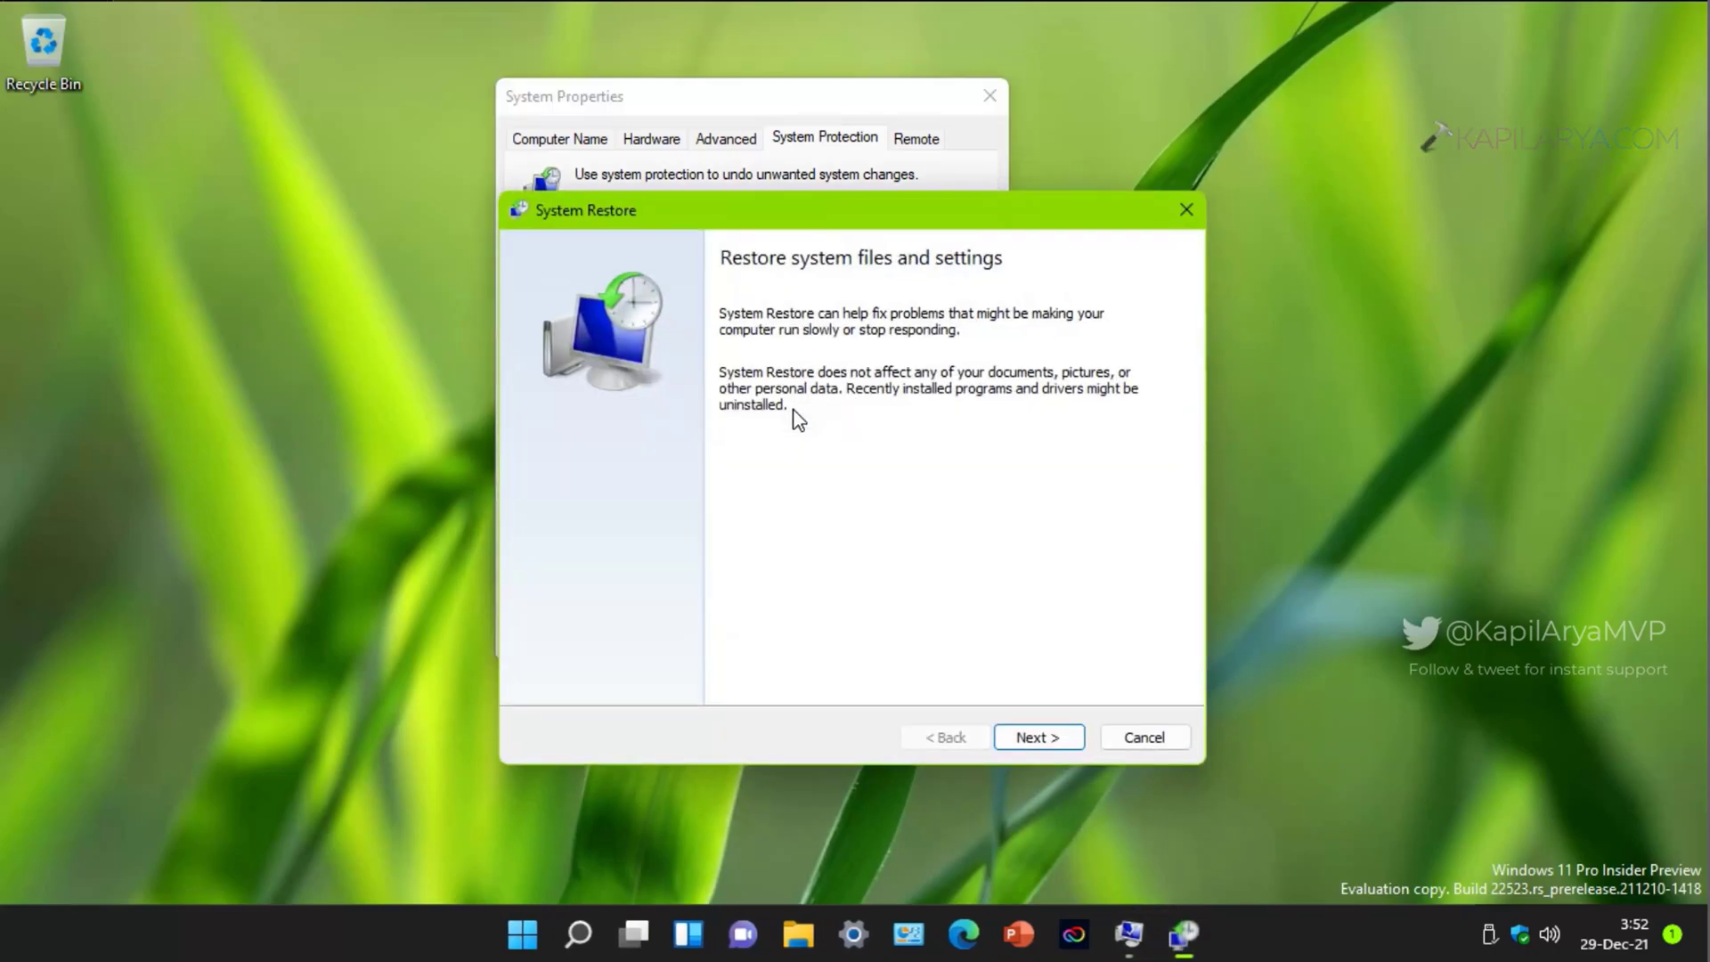
{"action": "left_click", "coordinate": [1023, 739]}
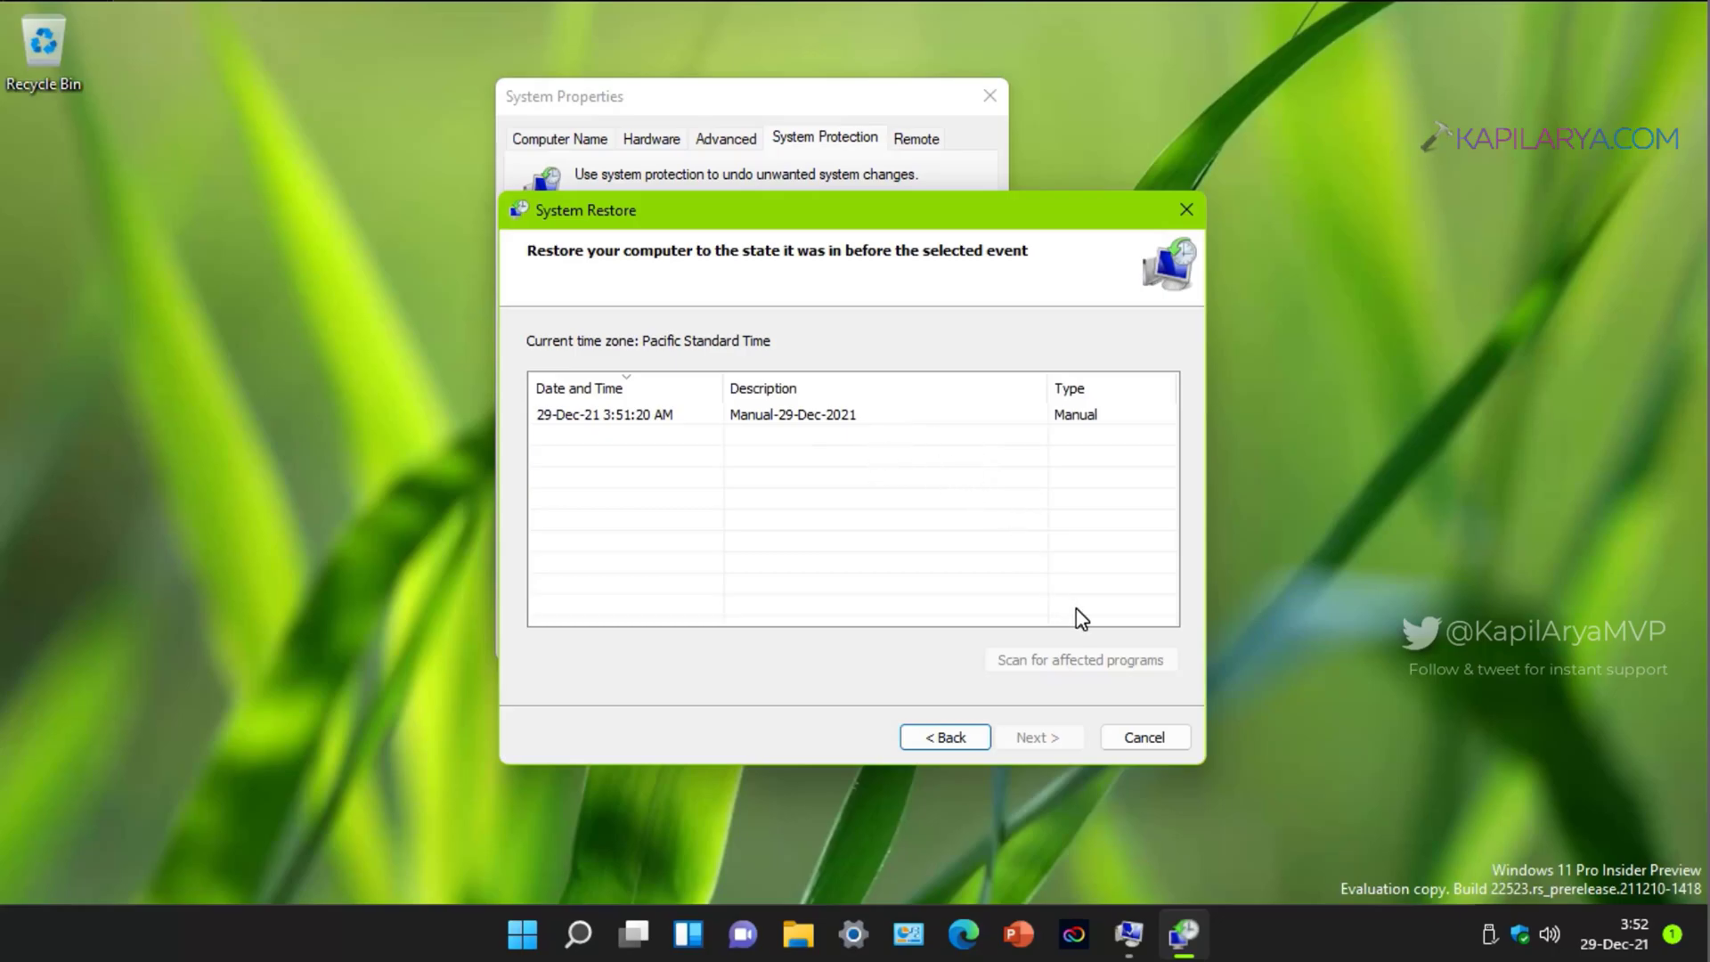
{"action": "left_click", "coordinate": [1126, 740]}
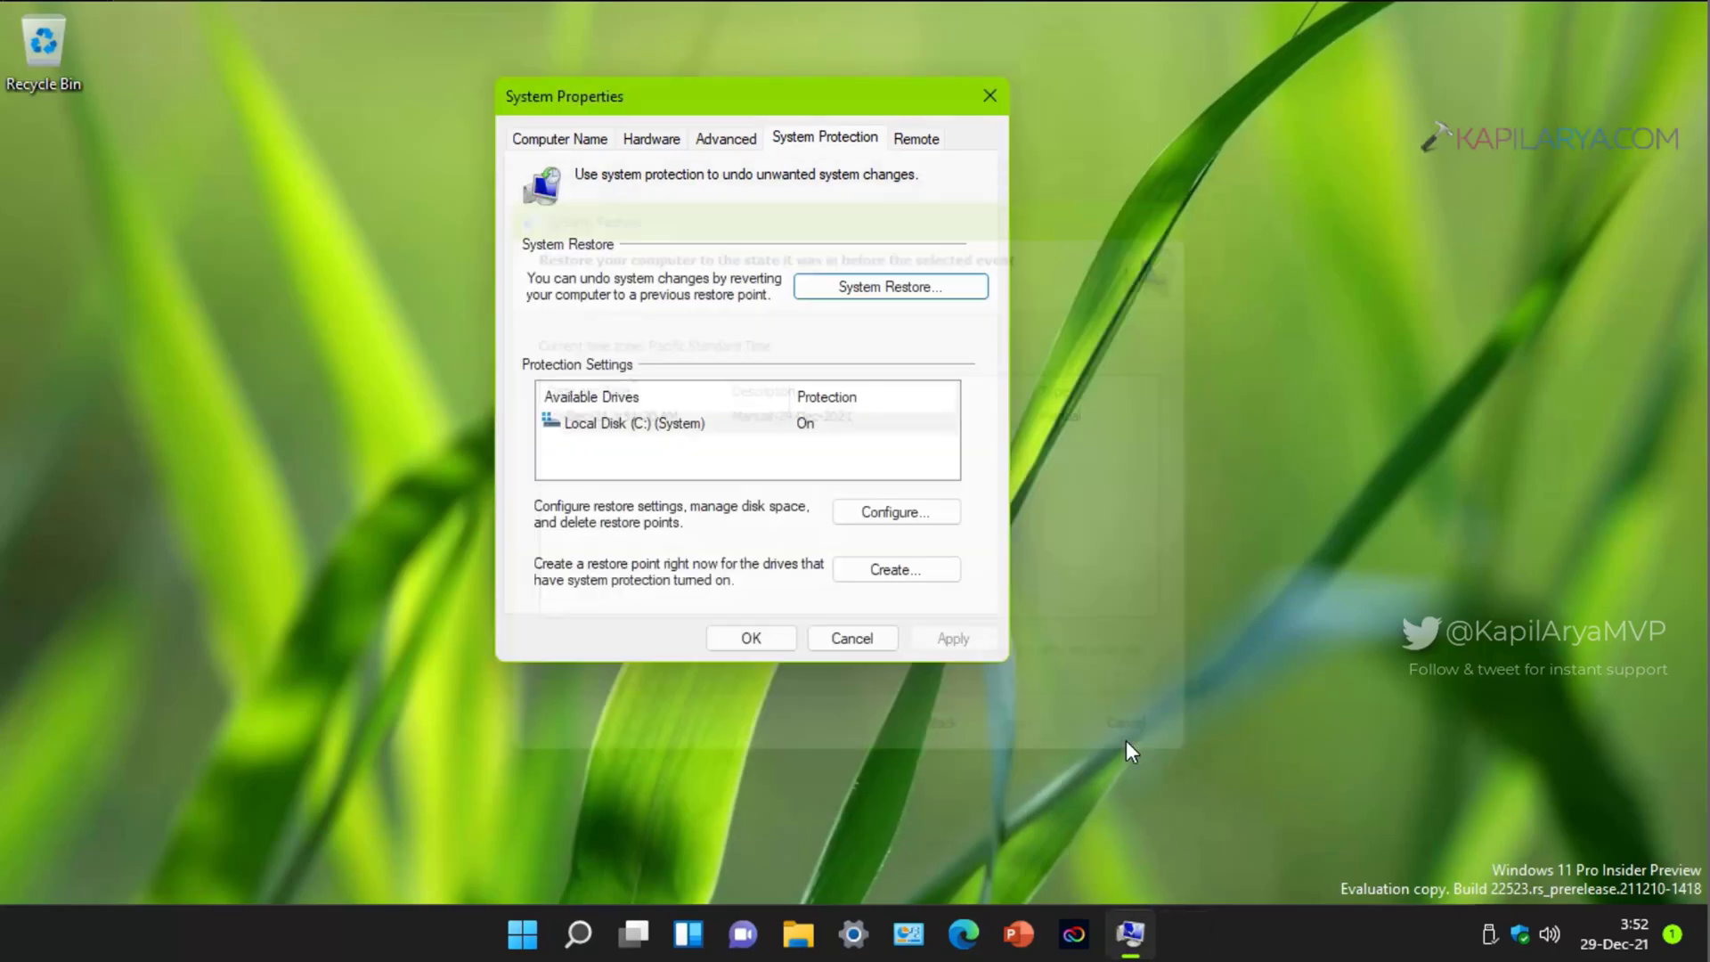
{"action": "left_click", "coordinate": [997, 104]}
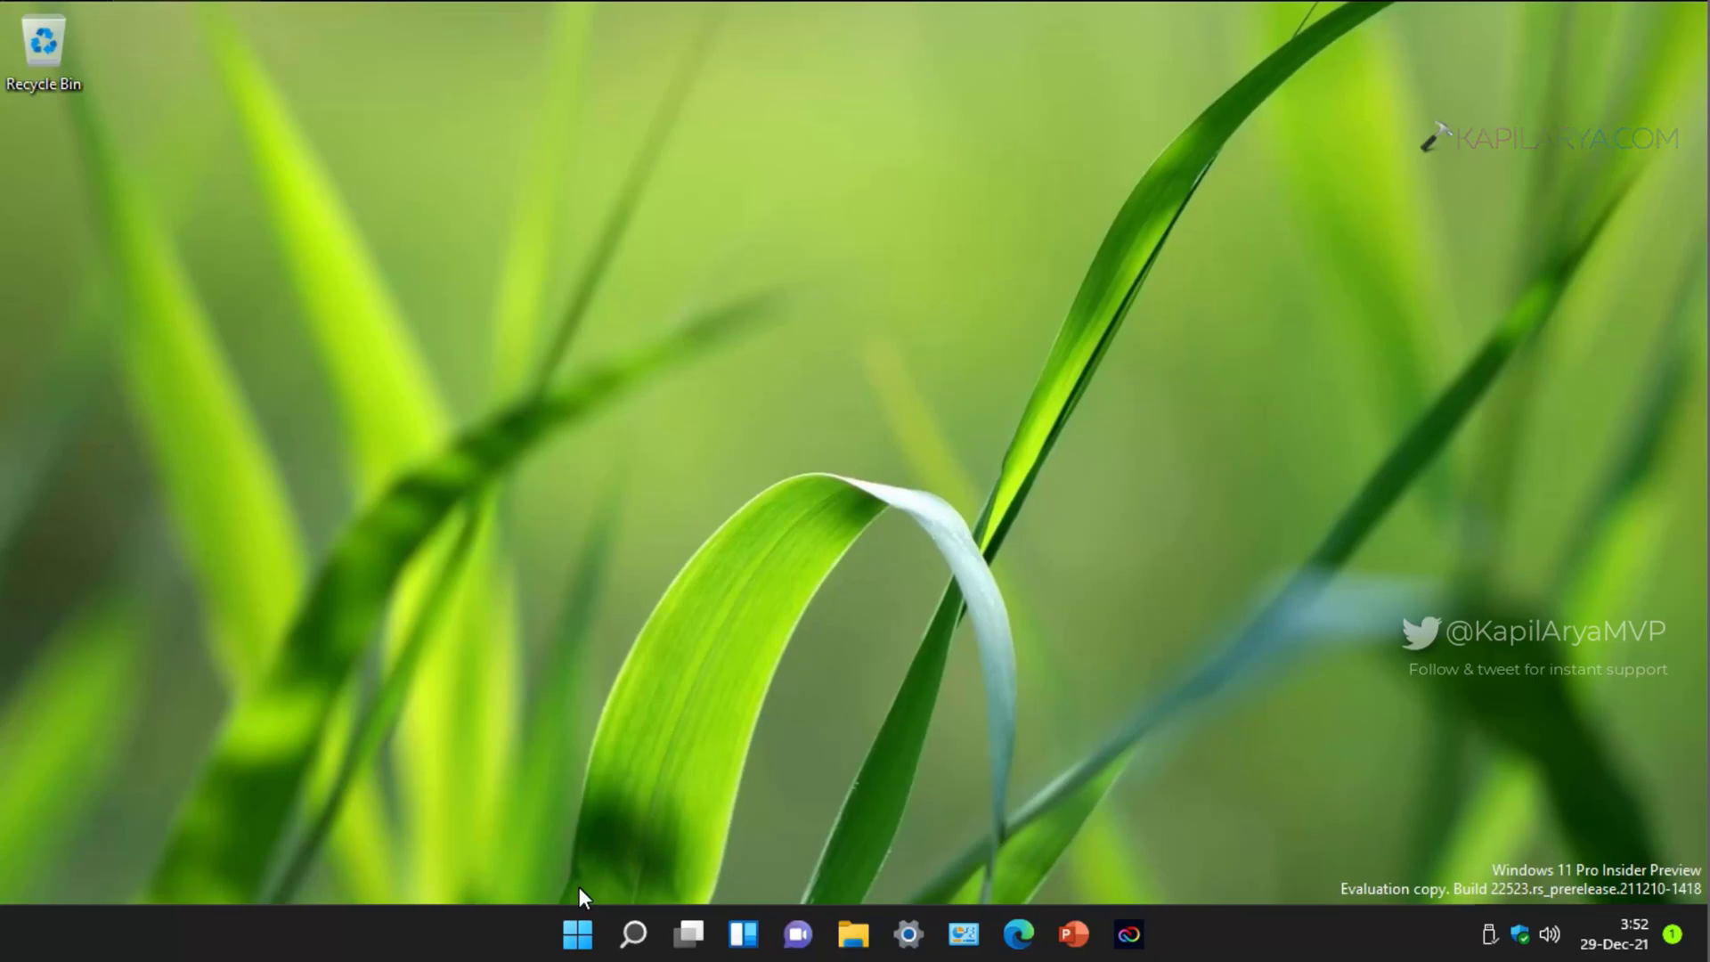
Step: Restart the PC into advanced startup from the Recovery page in Settings
{"action": "left_click", "coordinate": [575, 934]}
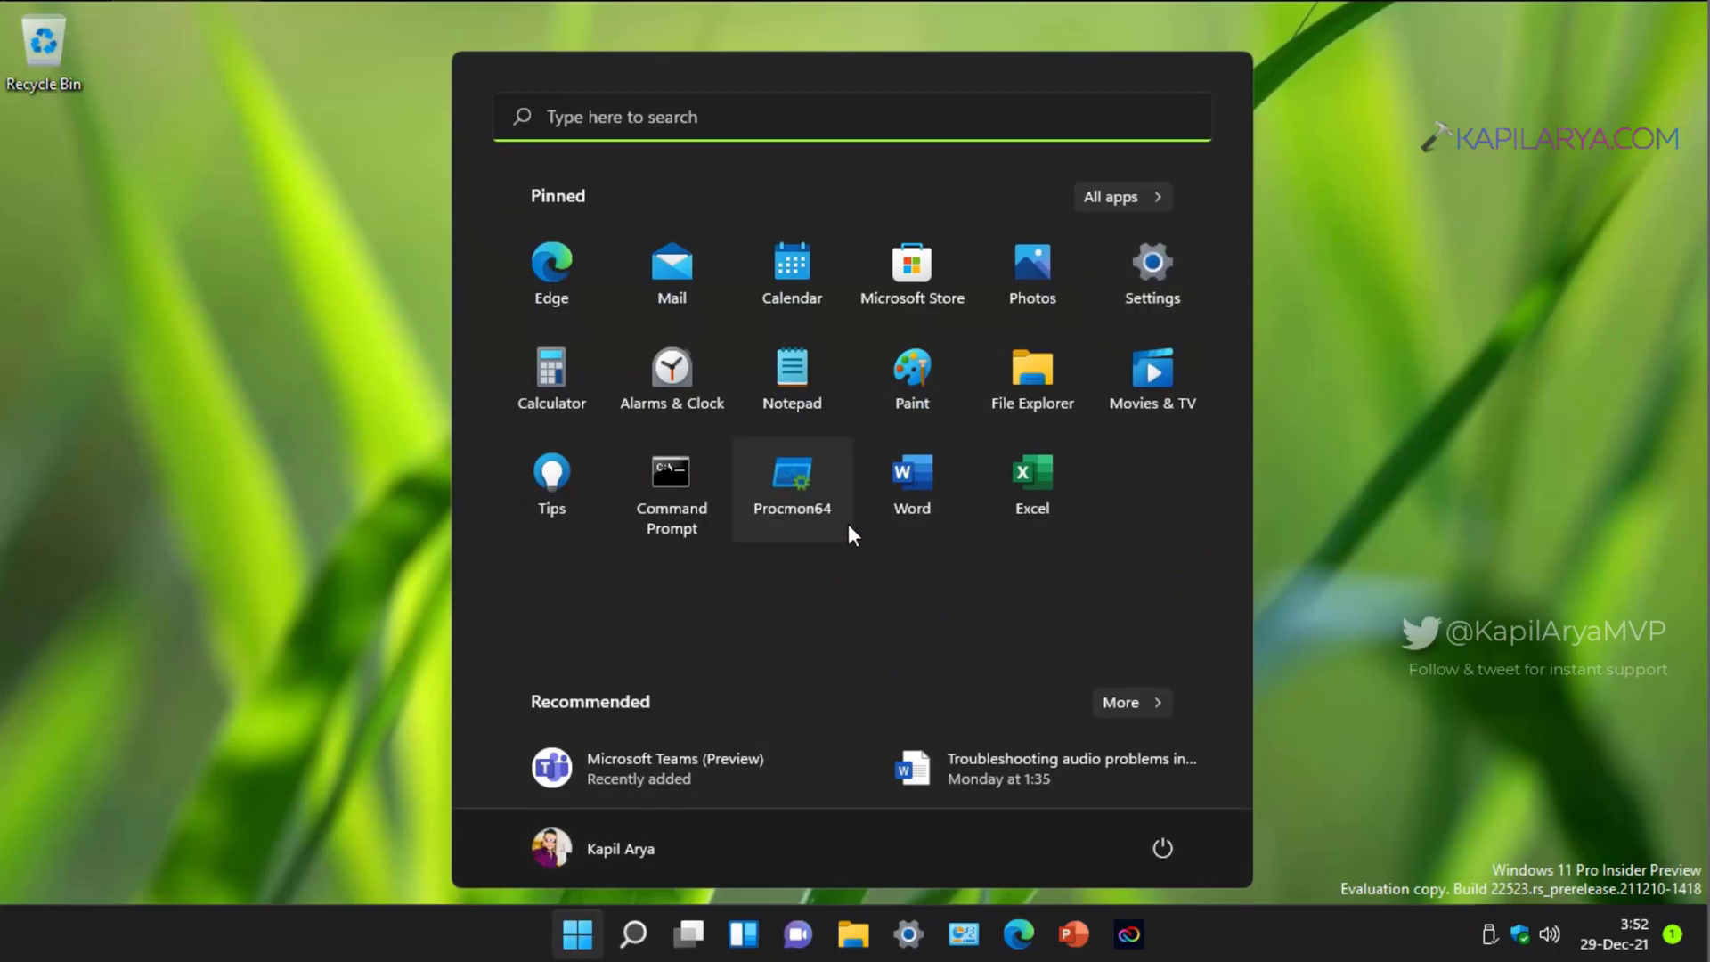
{"action": "key", "text": "super+i"}
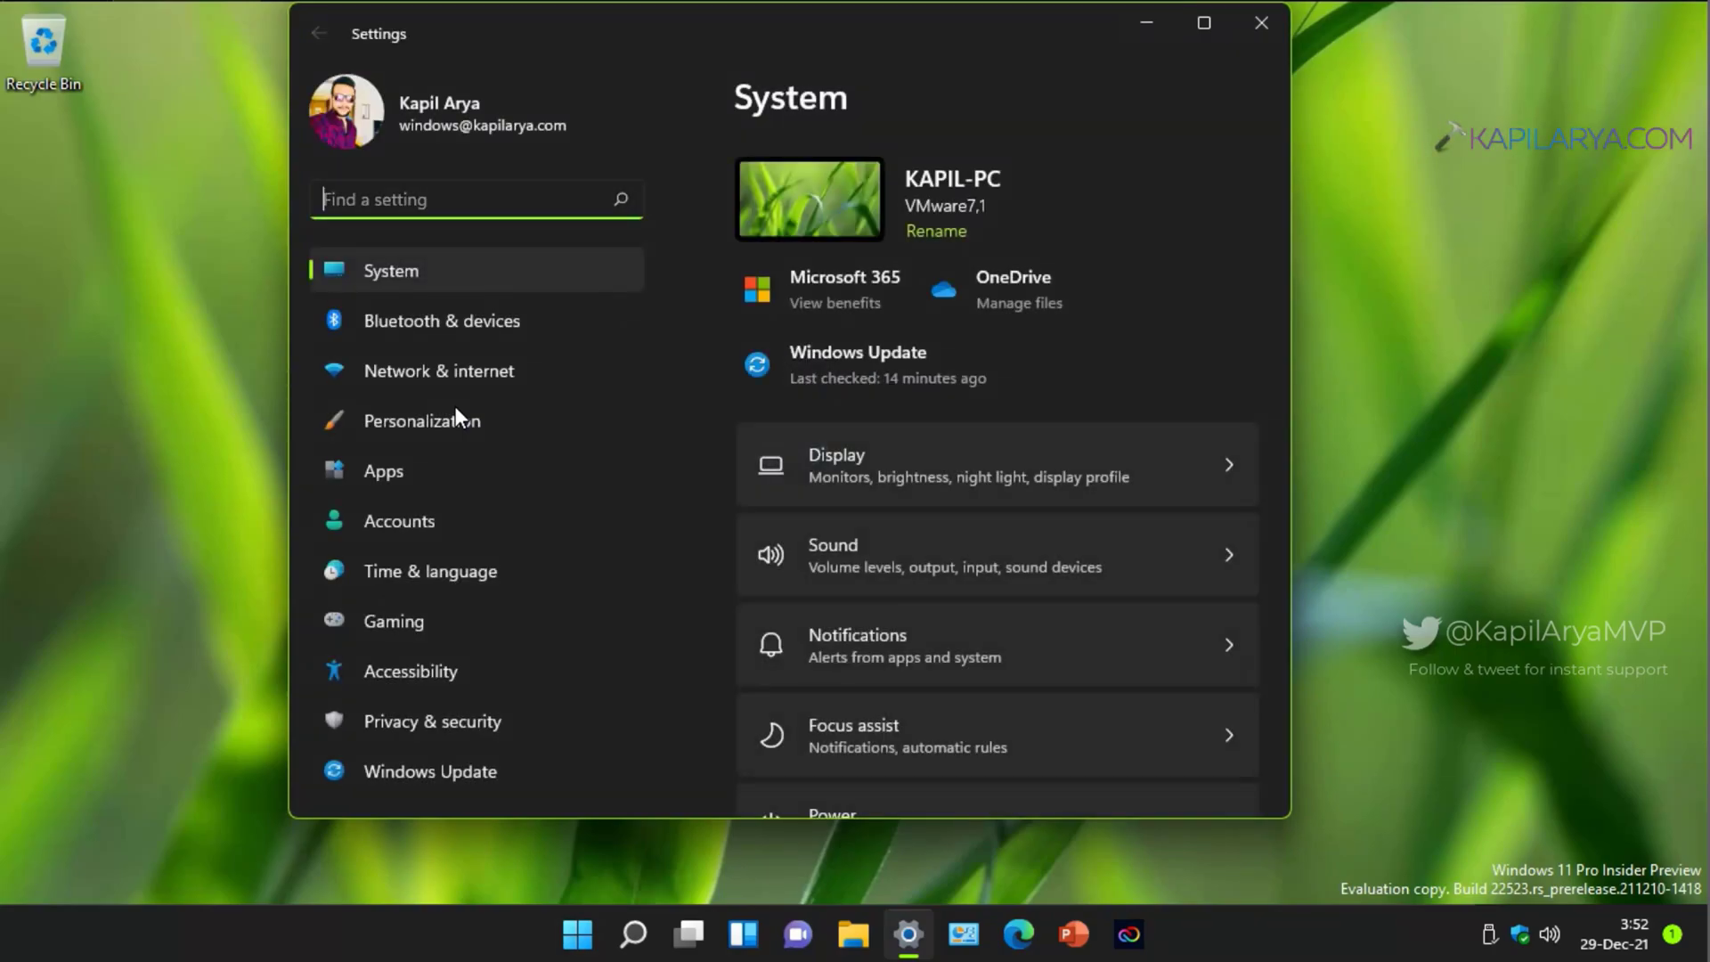
{"action": "scroll", "coordinate": [942, 607], "scroll_direction": "down", "scroll_amount": 8}
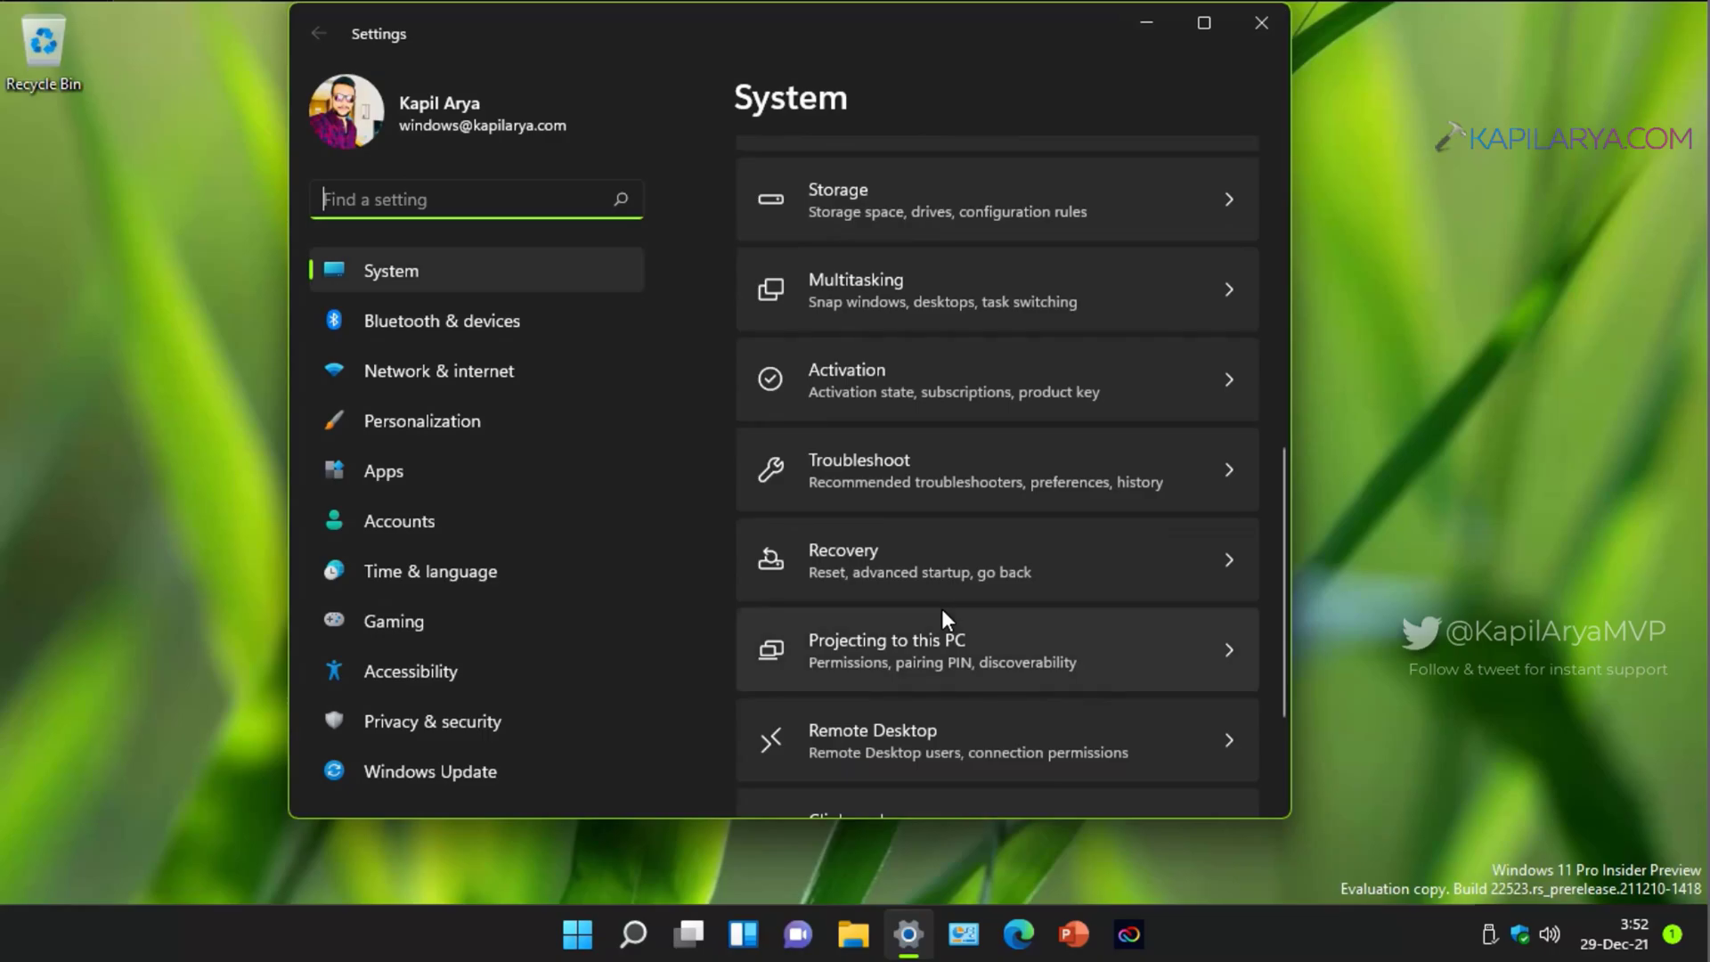
{"action": "left_click", "coordinate": [921, 570]}
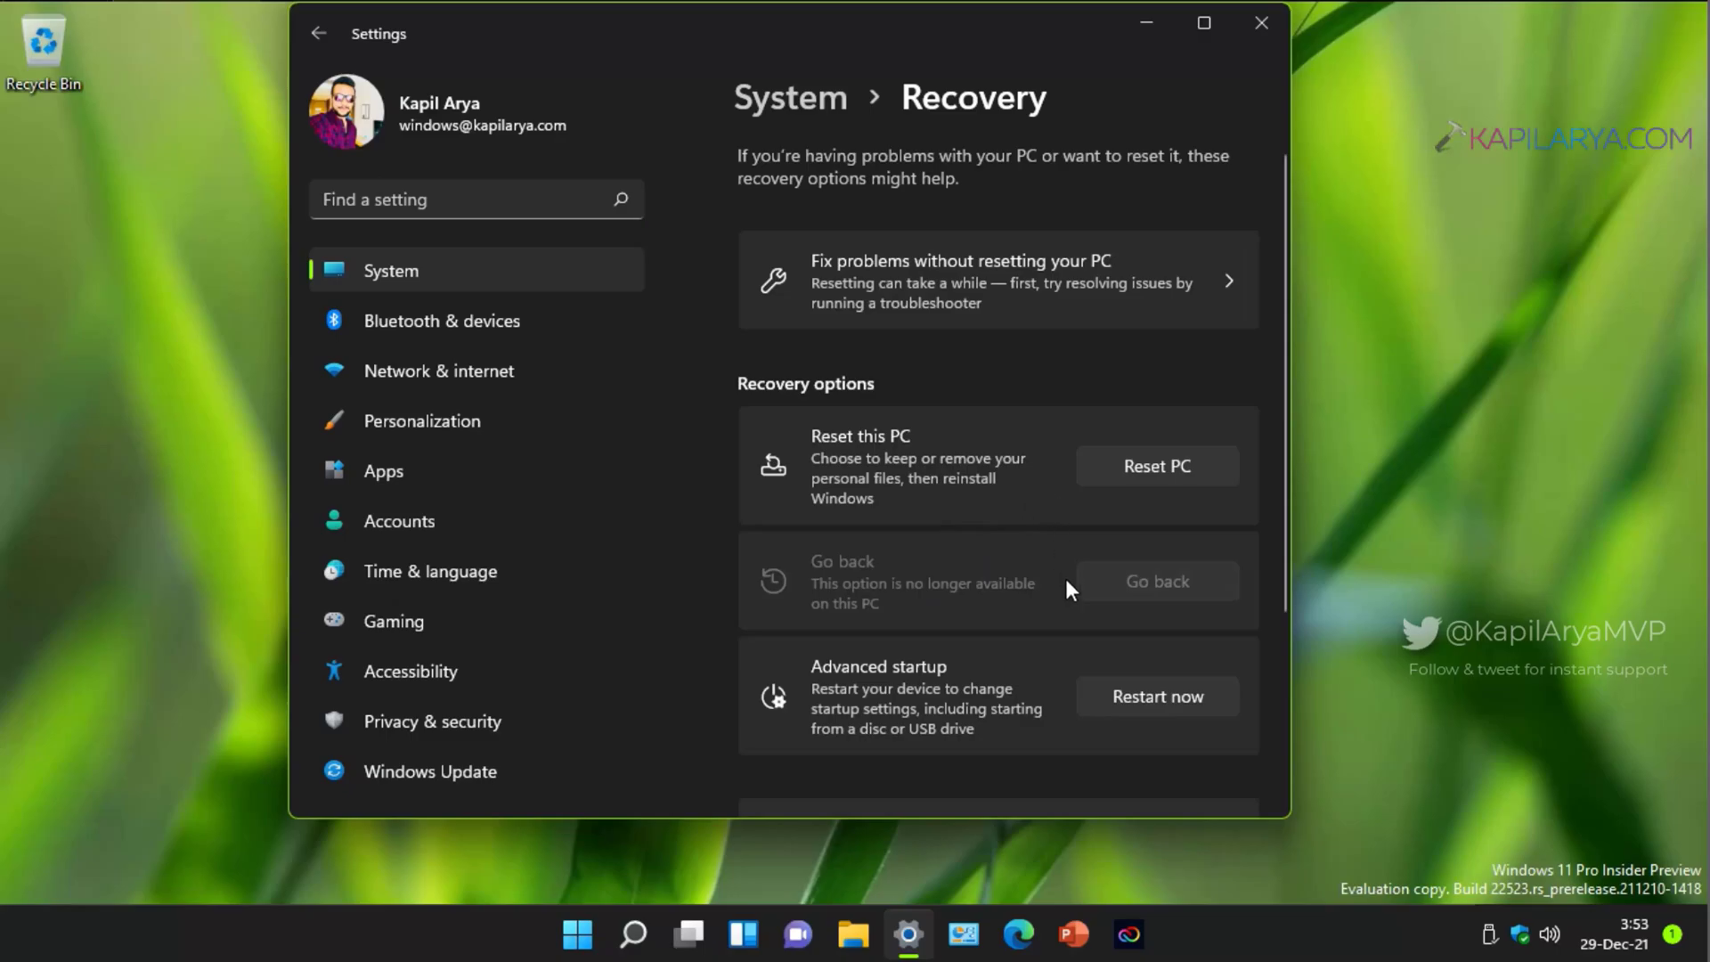
{"action": "left_click", "coordinate": [1092, 700]}
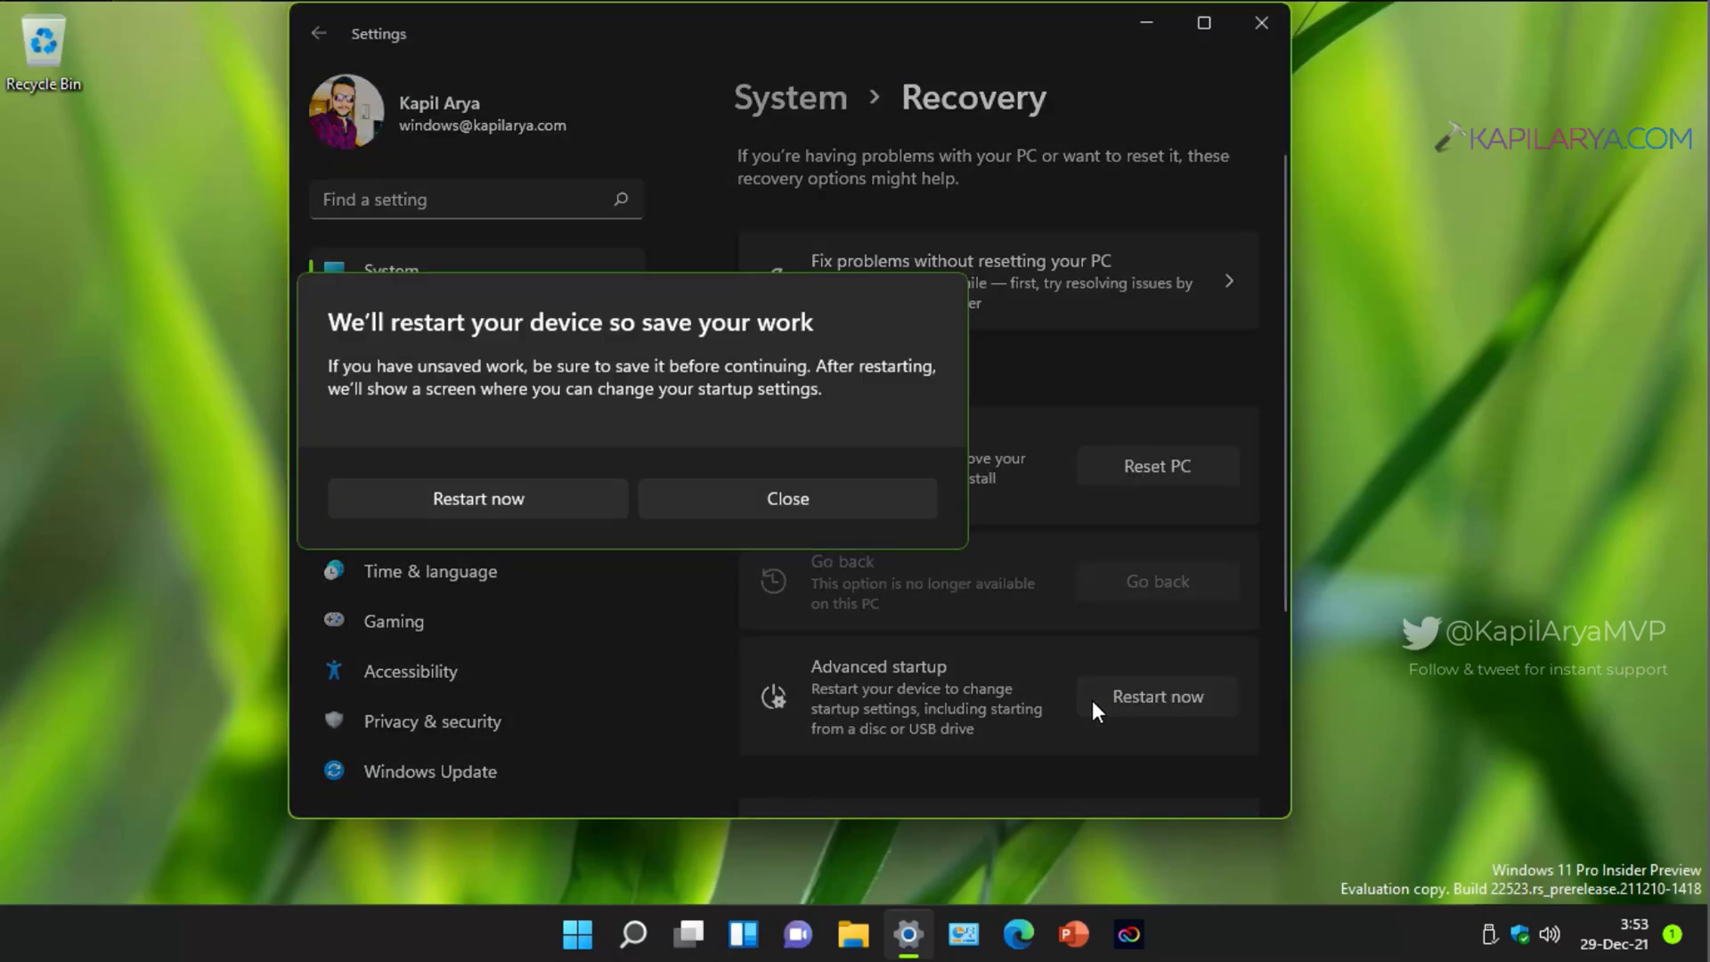
{"action": "left_click", "coordinate": [394, 500]}
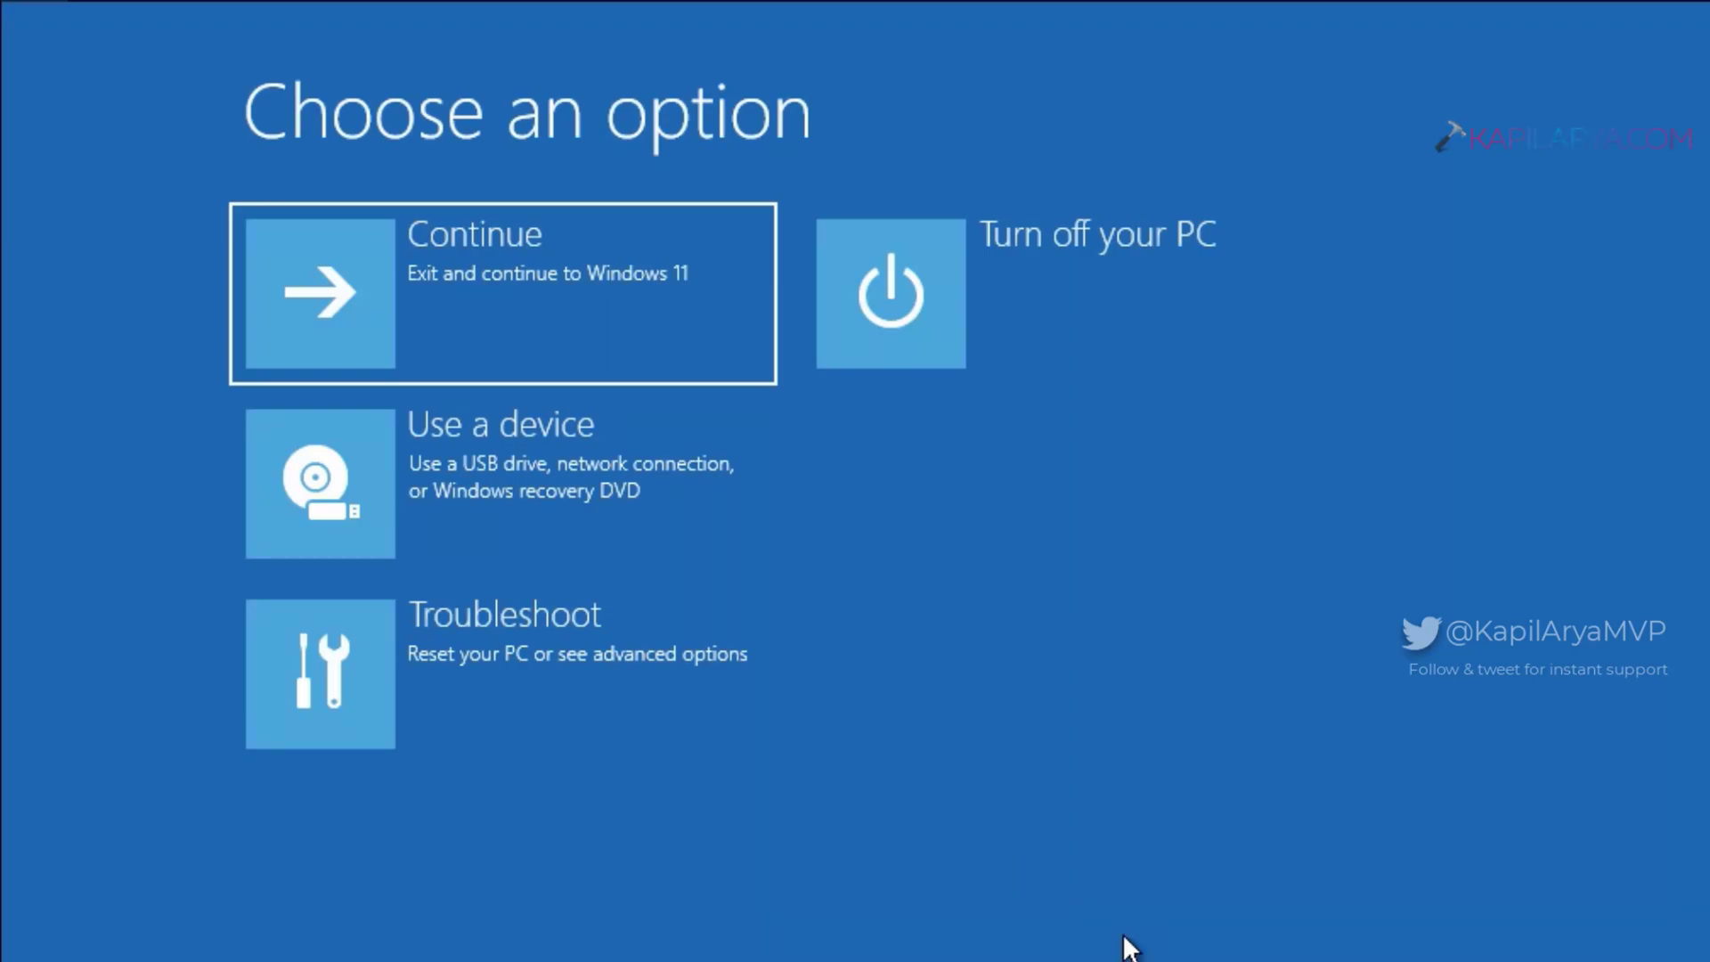
Step: Run System Restore from Troubleshoot > Advanced options and choose the Manual-29-Dec-2021 restore point
{"action": "left_click", "coordinate": [483, 713]}
{"action": "left_click", "coordinate": [524, 485]}
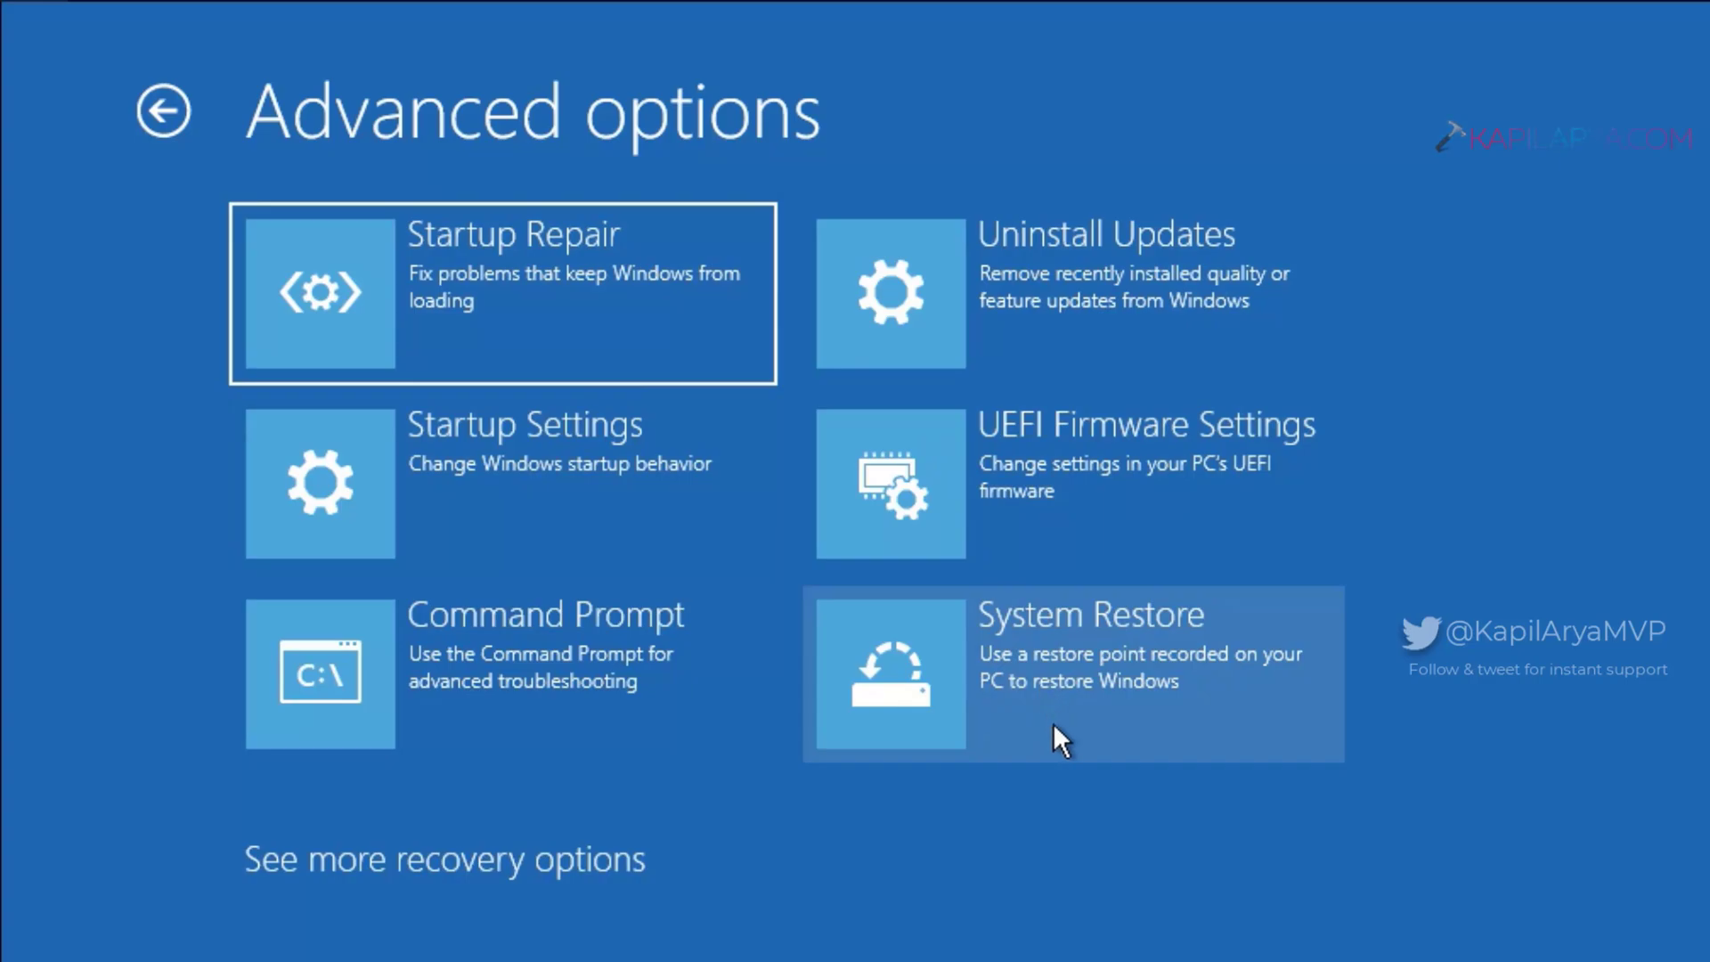
{"action": "left_click", "coordinate": [1053, 723]}
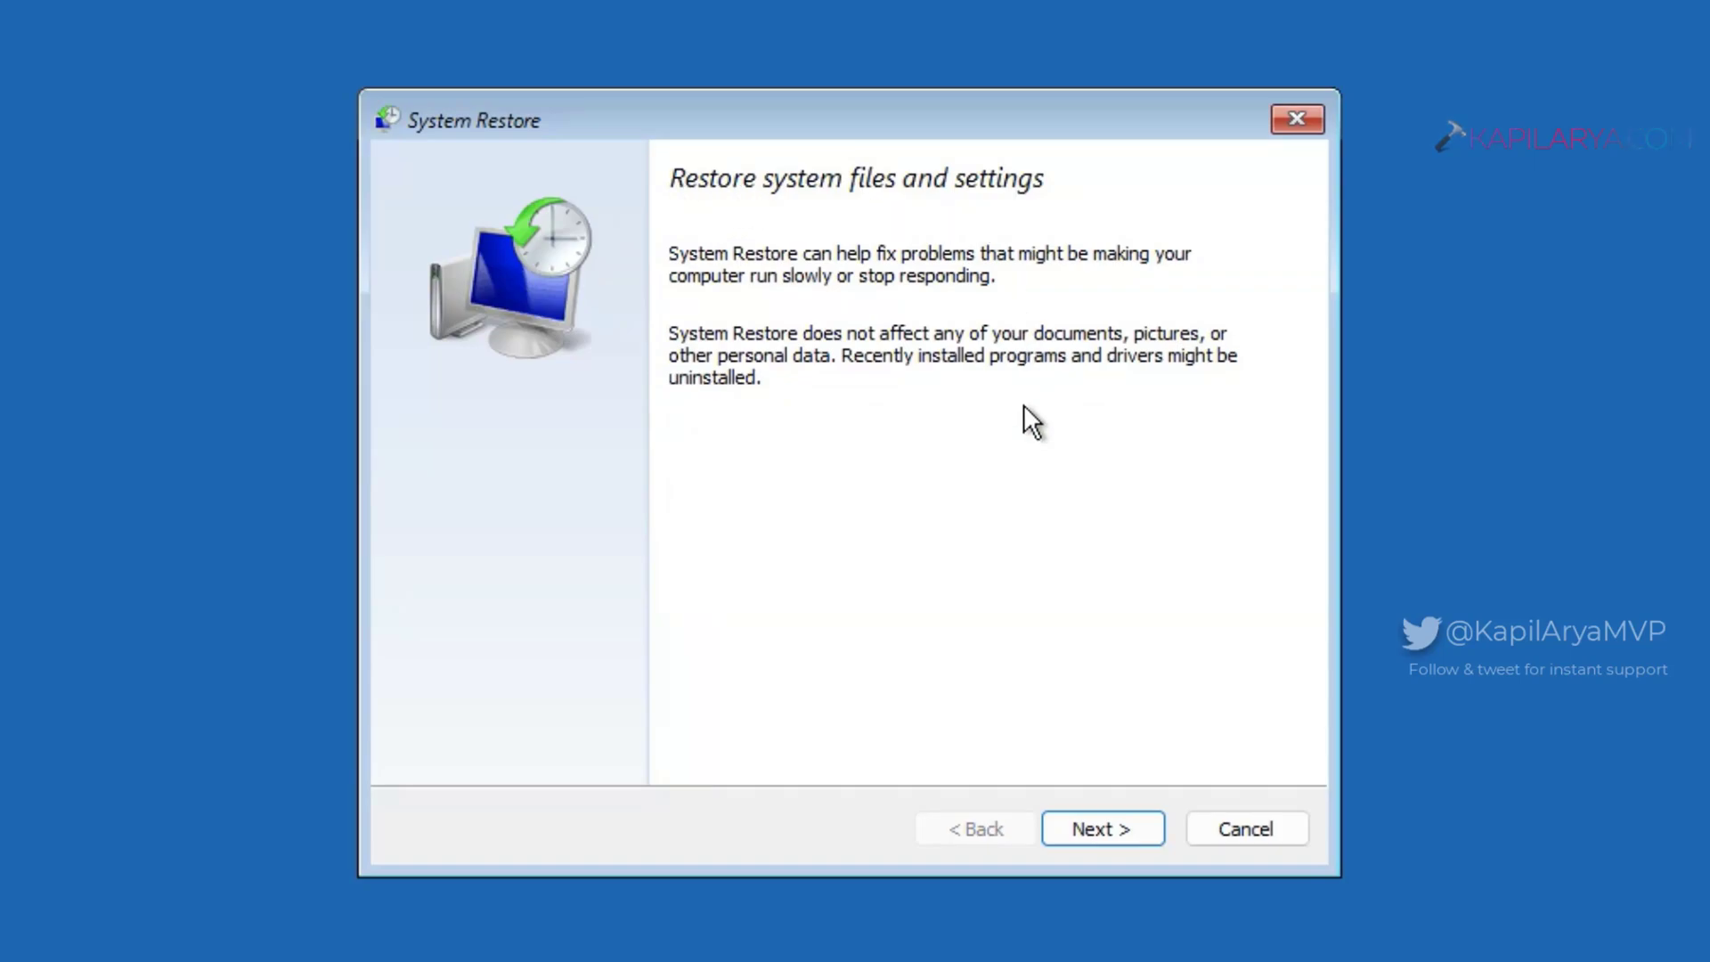
{"action": "left_click", "coordinate": [1065, 835]}
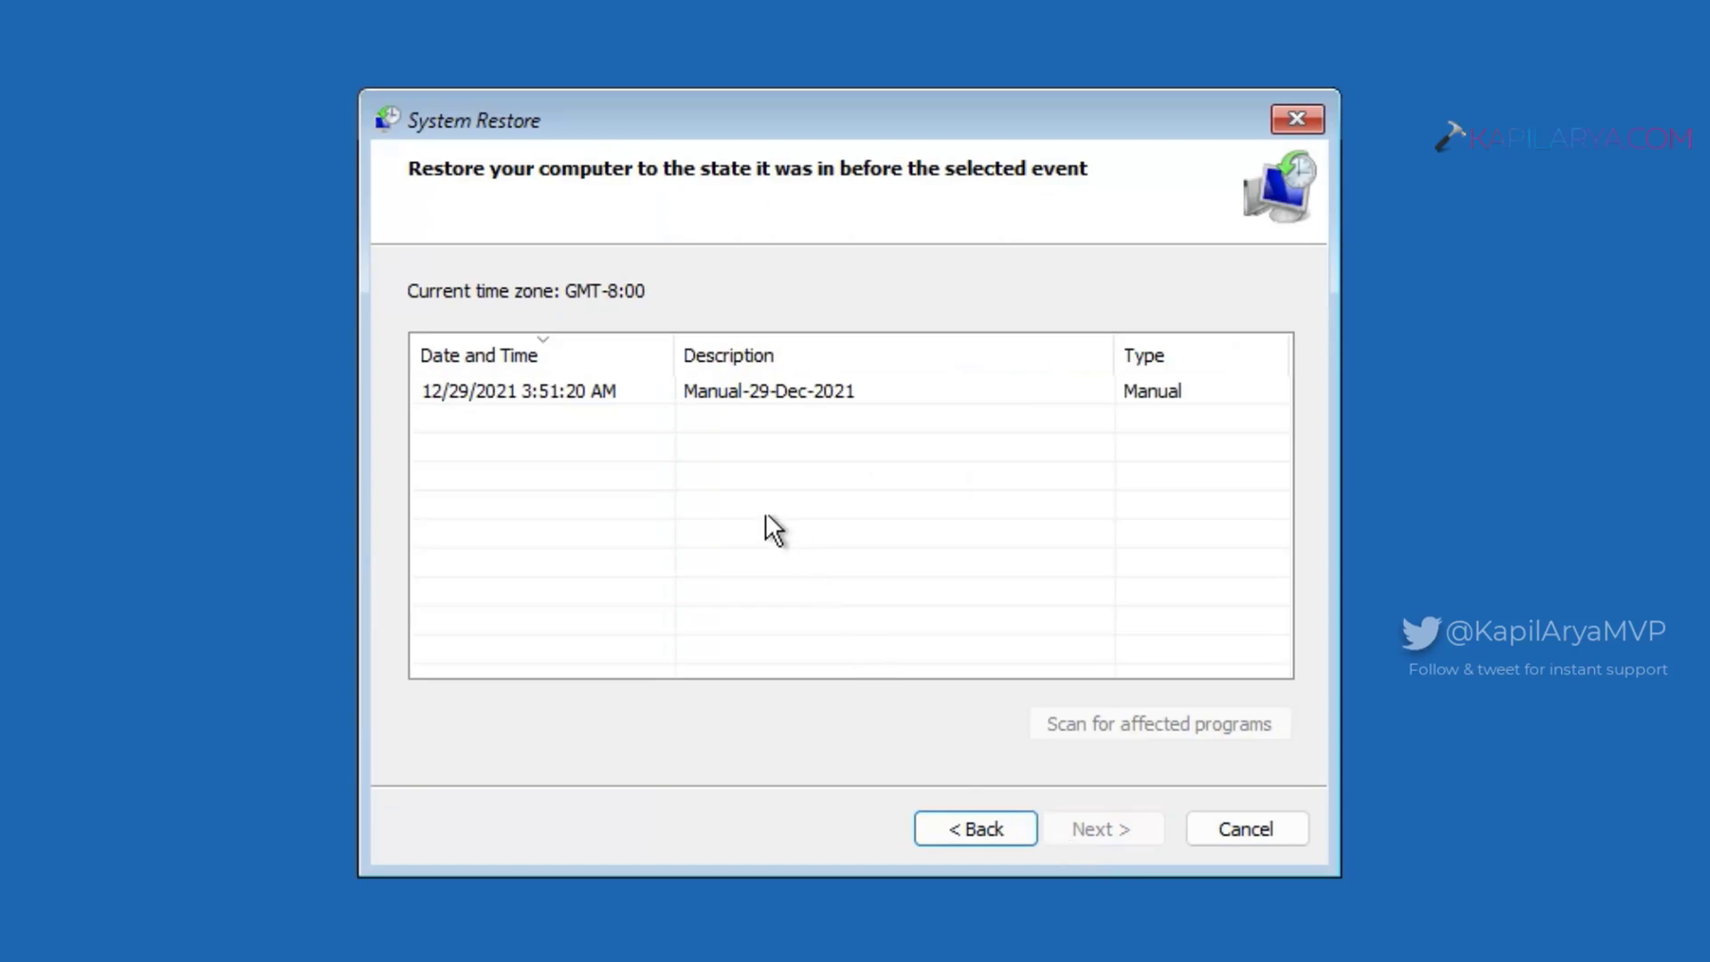
{"action": "left_click", "coordinate": [732, 392]}
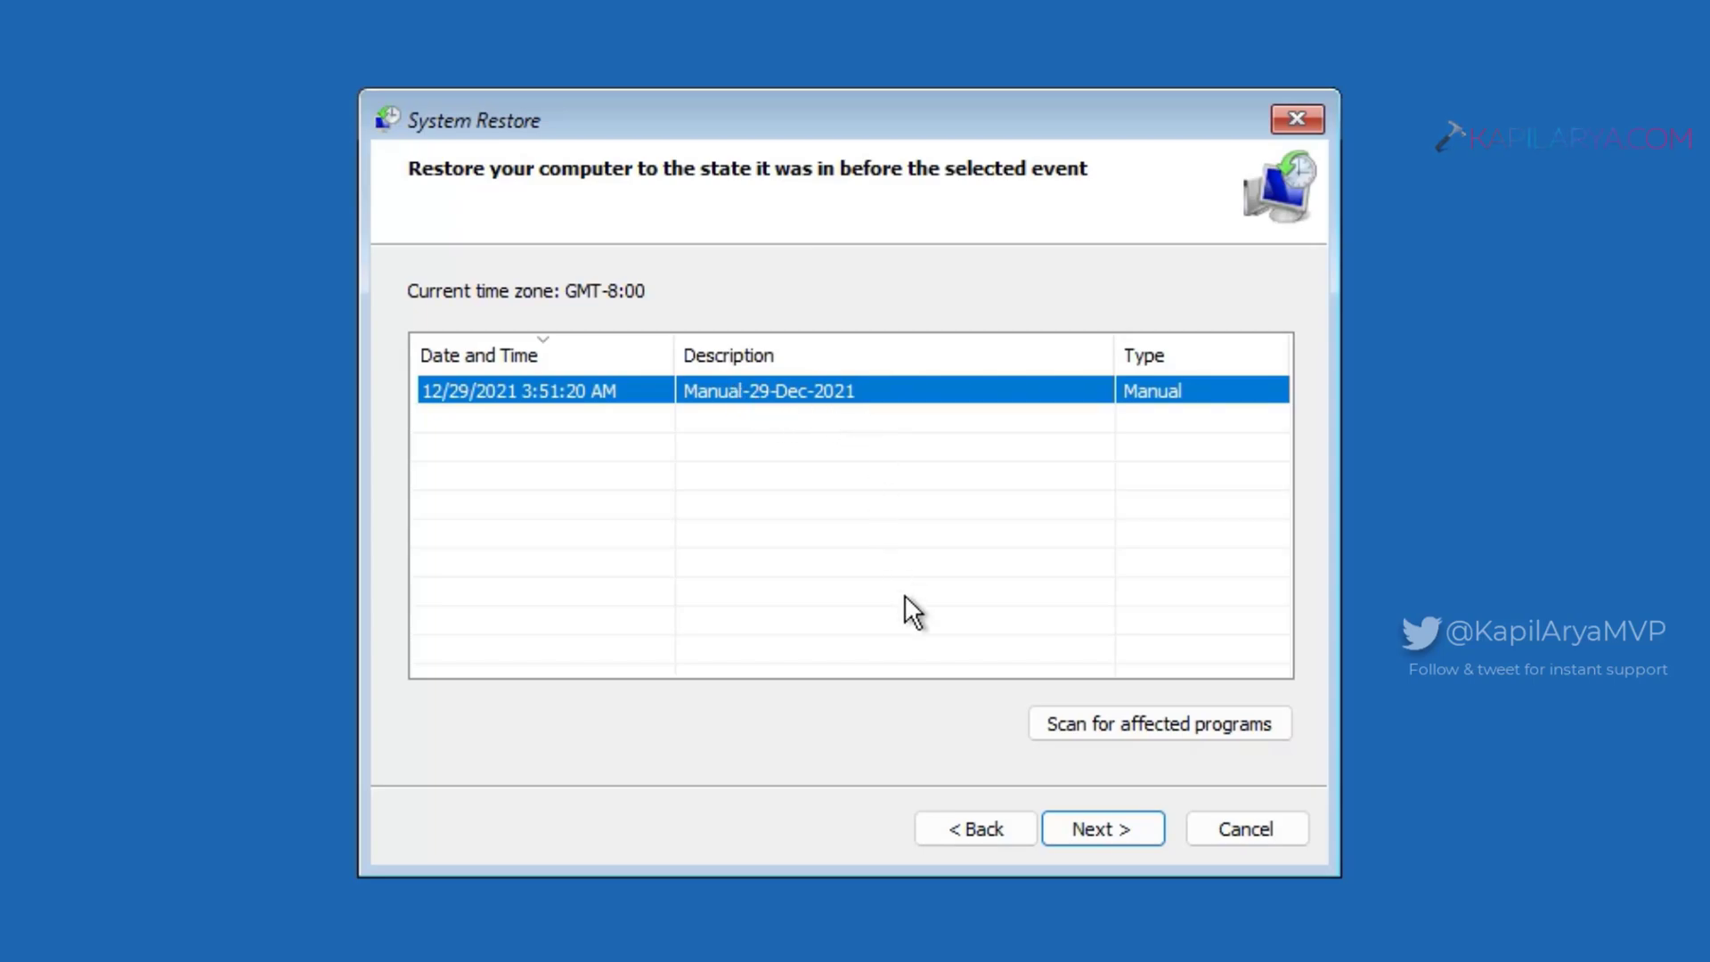
{"action": "left_click", "coordinate": [1055, 830]}
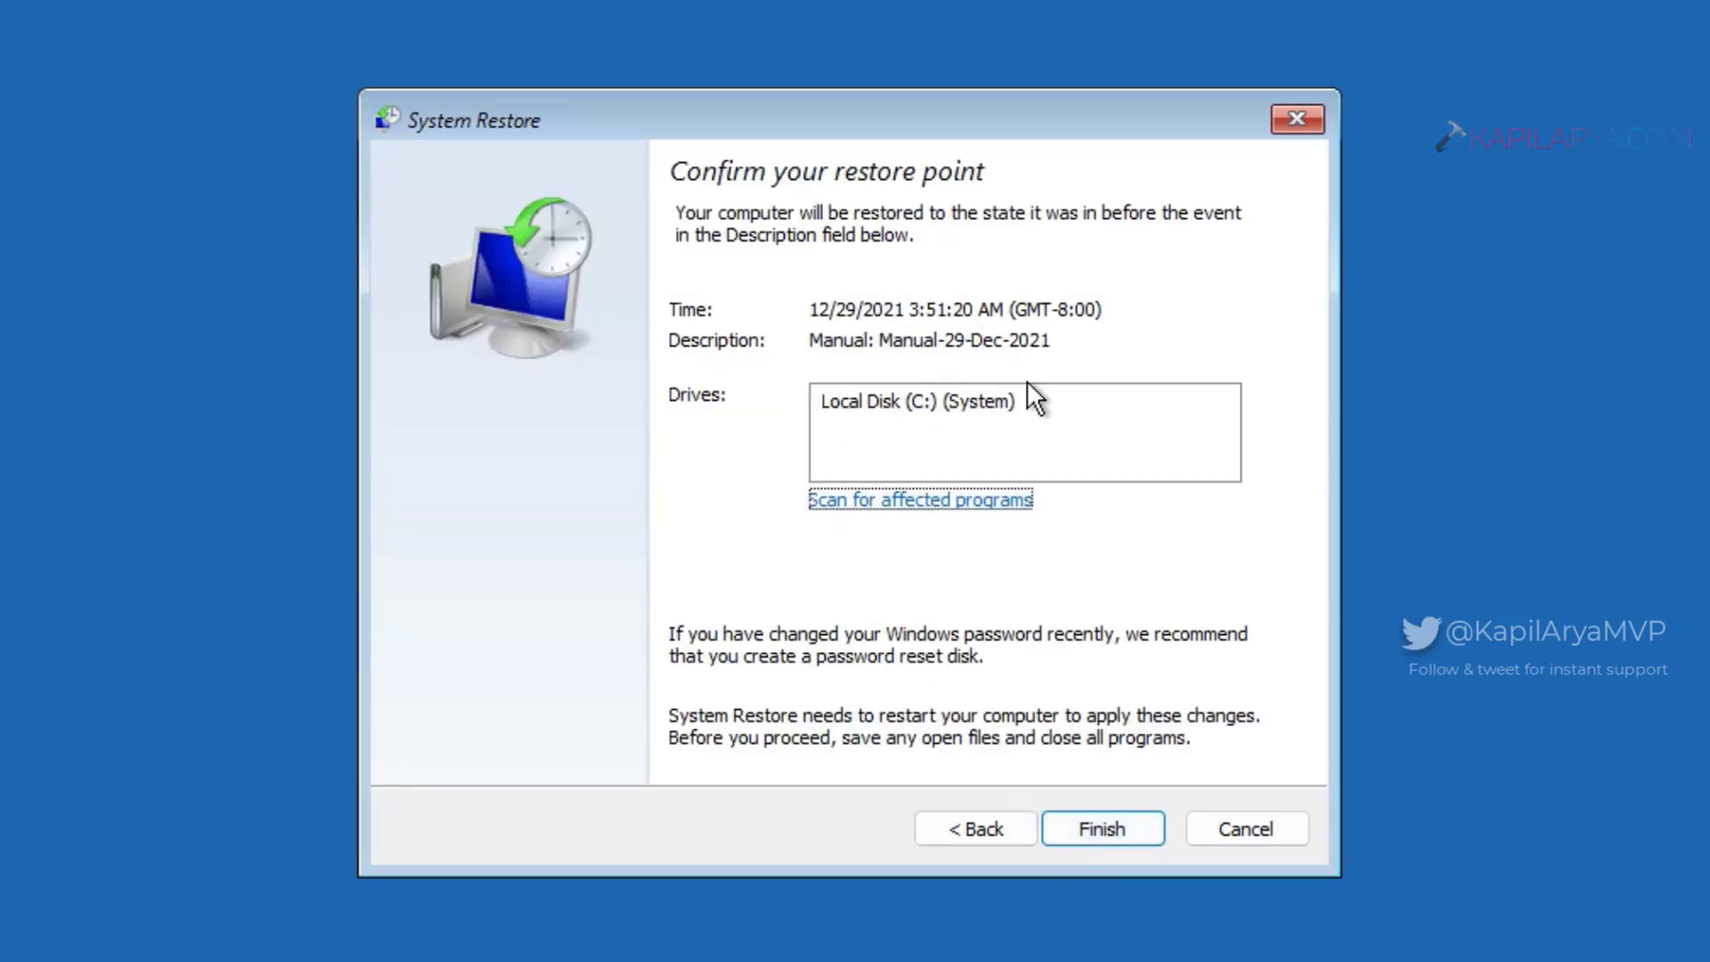
{"action": "left_click", "coordinate": [1063, 841]}
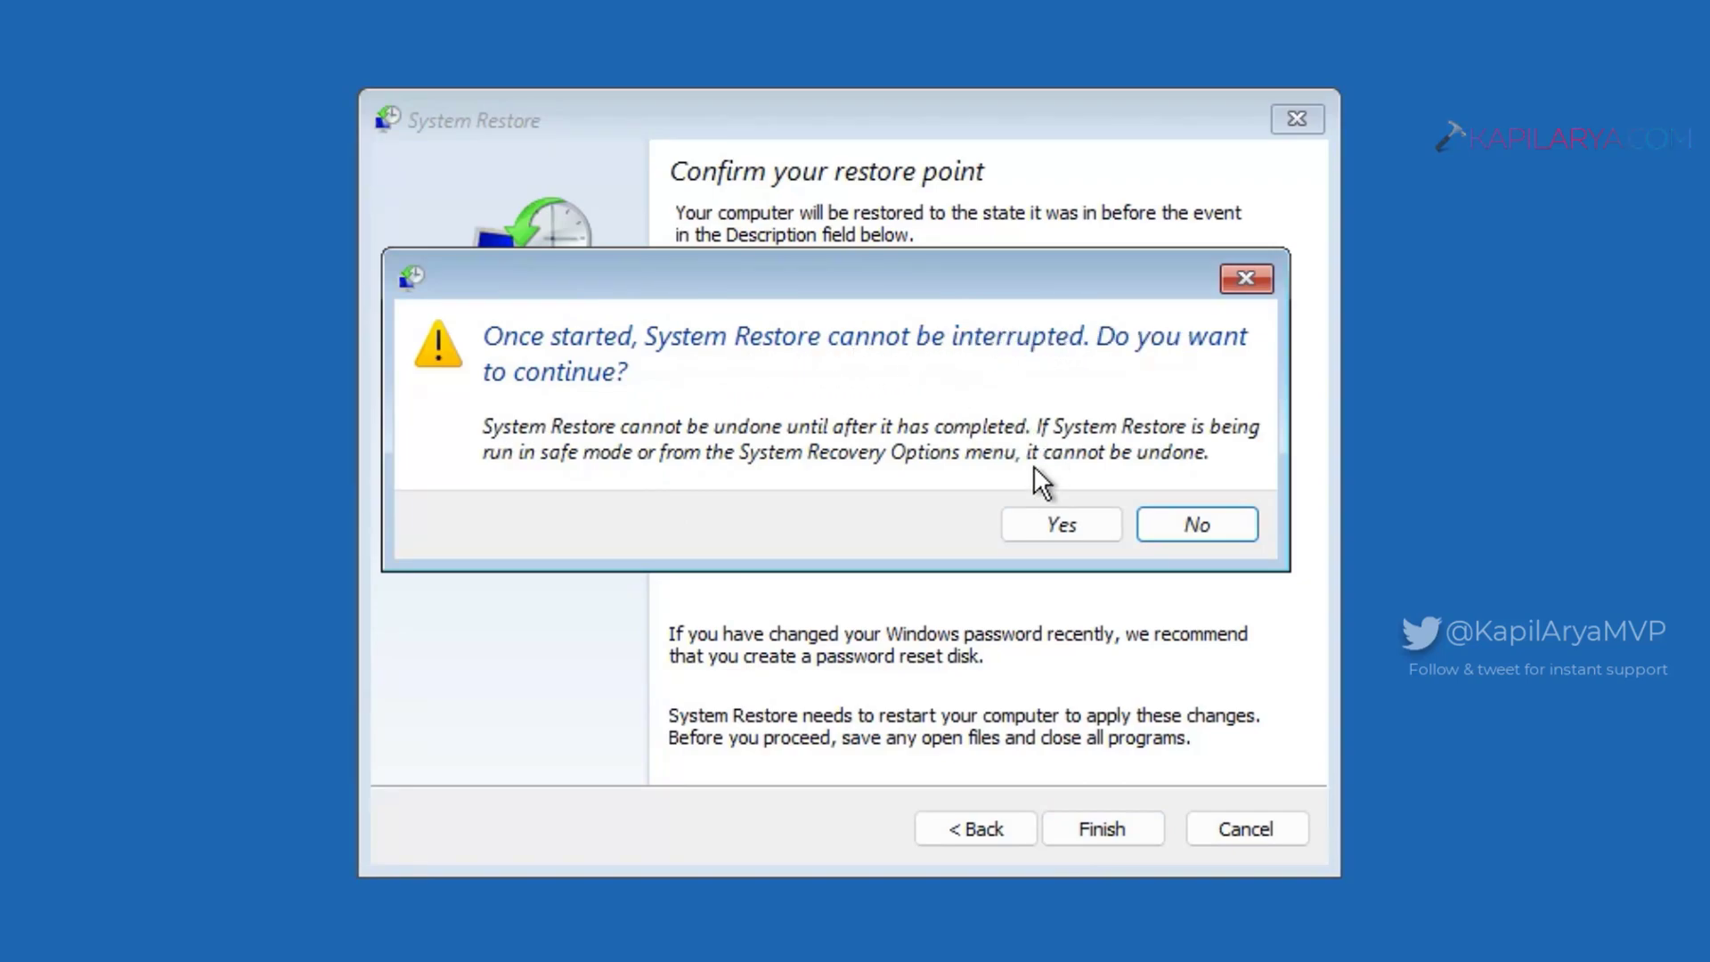
Step: Confirm the uninterruptible restore and let the PC reboot to the lock screen
{"action": "left_click", "coordinate": [1035, 526]}
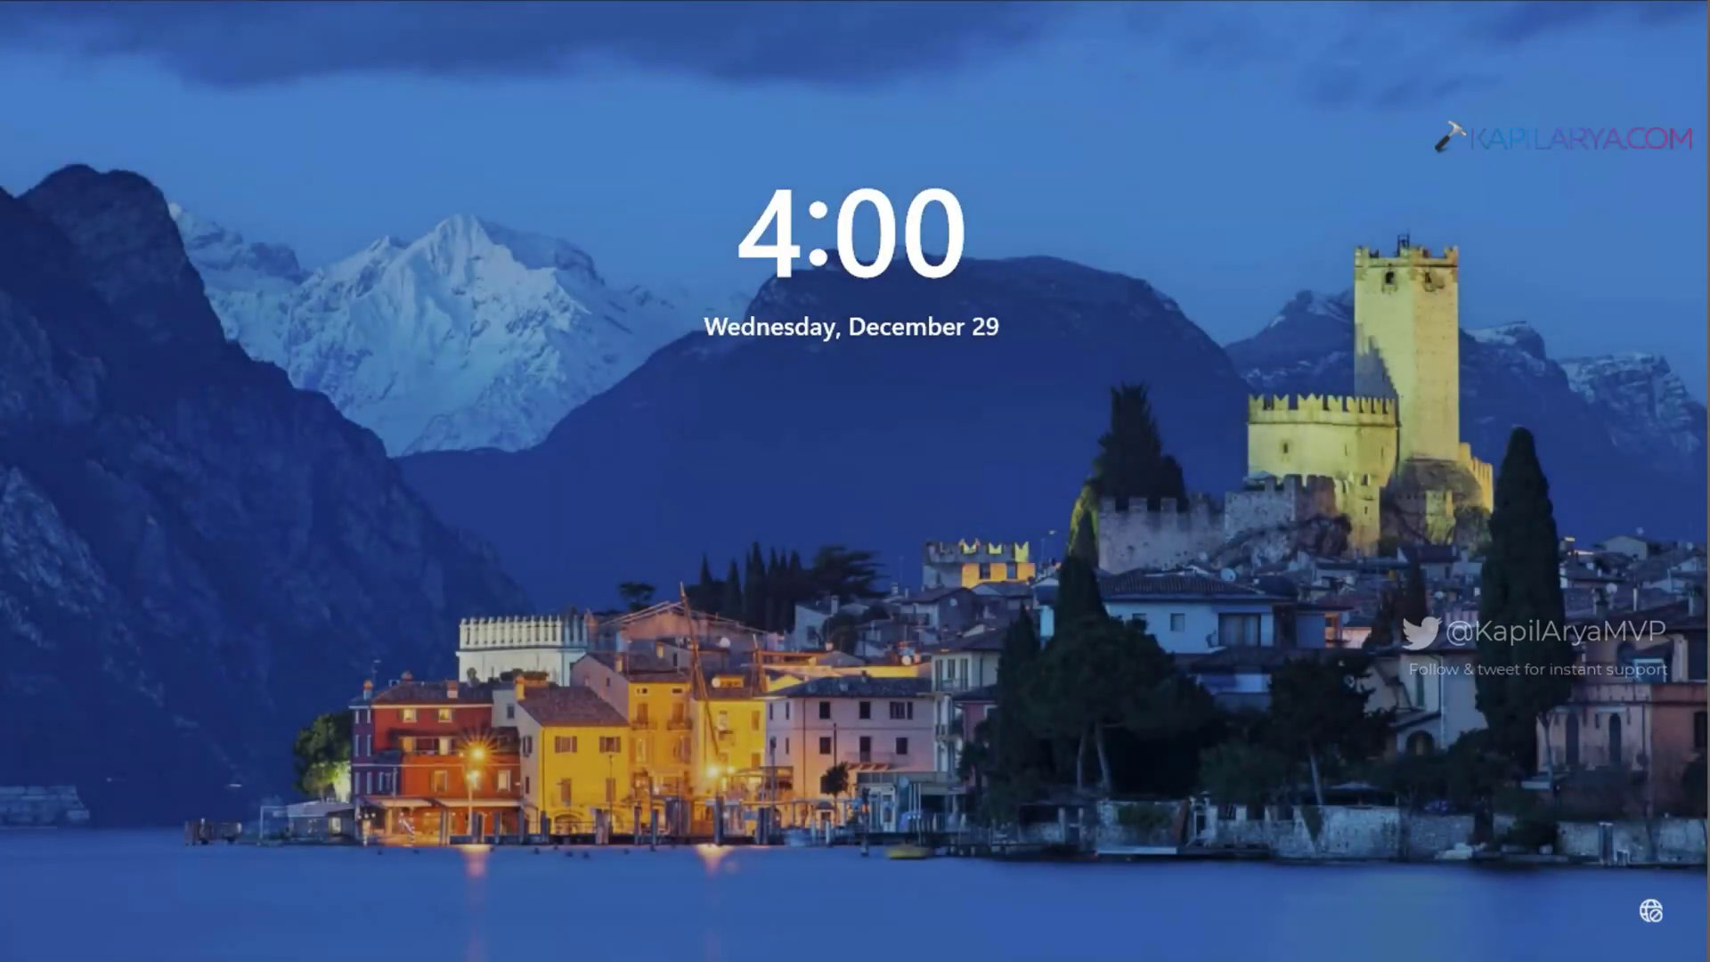
Step: Sign in with the account PIN and close the System Restore completed successfully message
{"action": "left_click", "coordinate": [859, 596]}
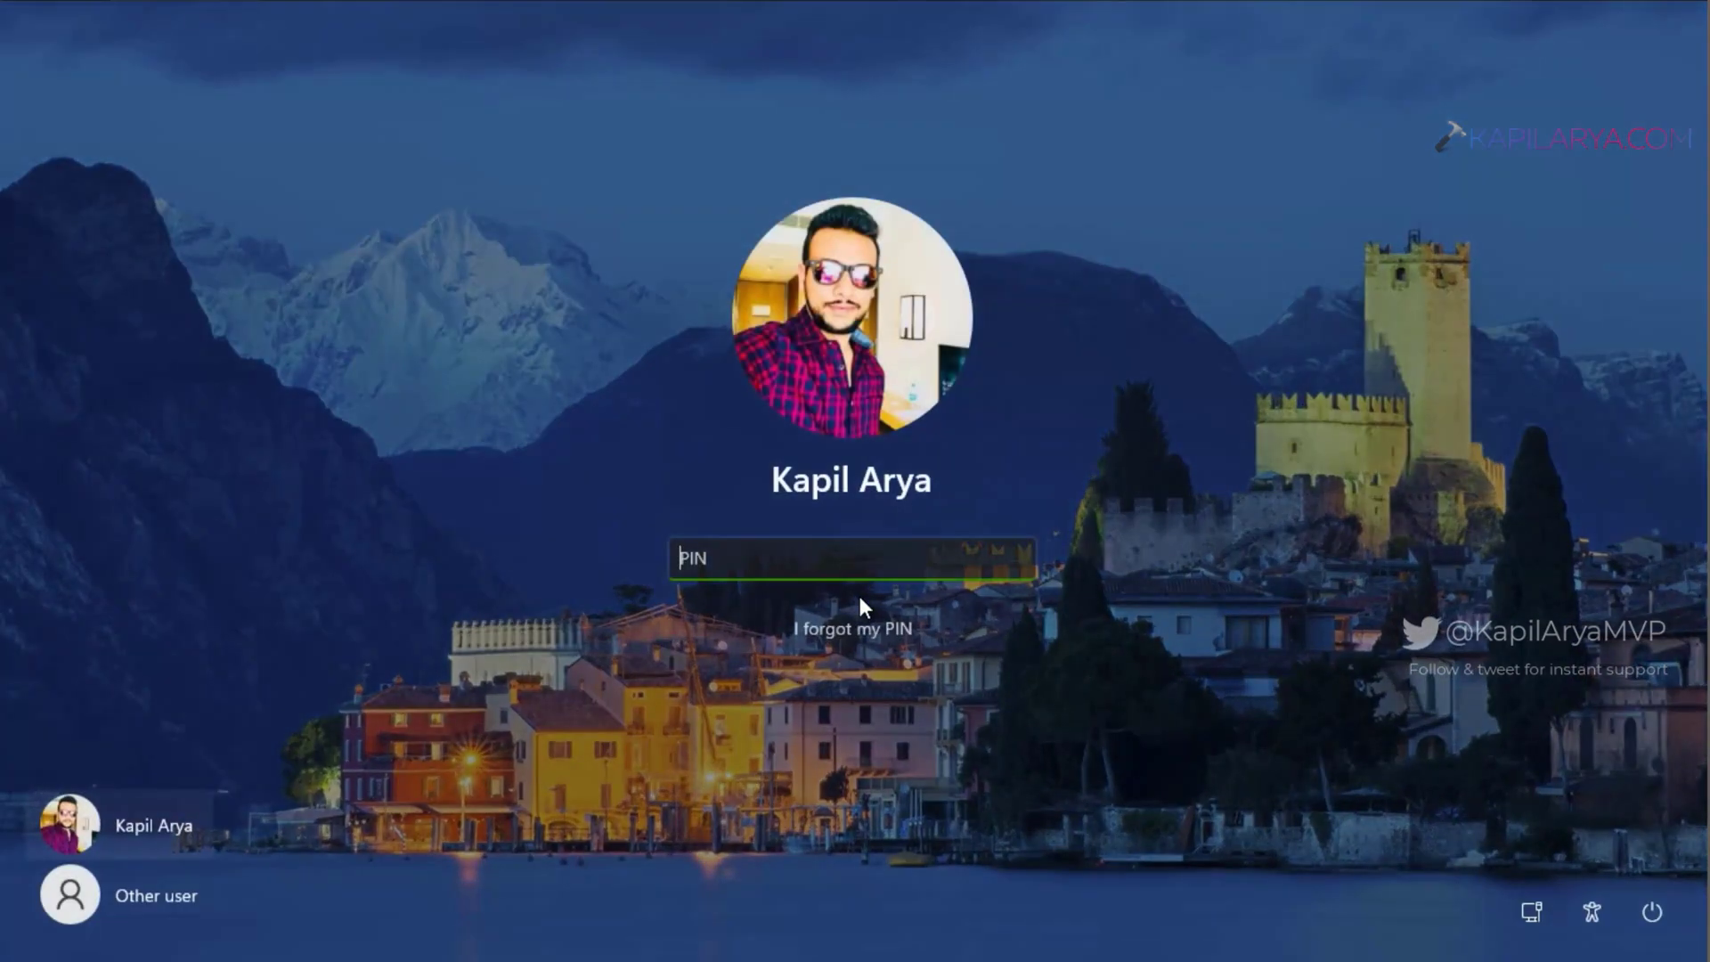
{"action": "type", "text": "1234"}
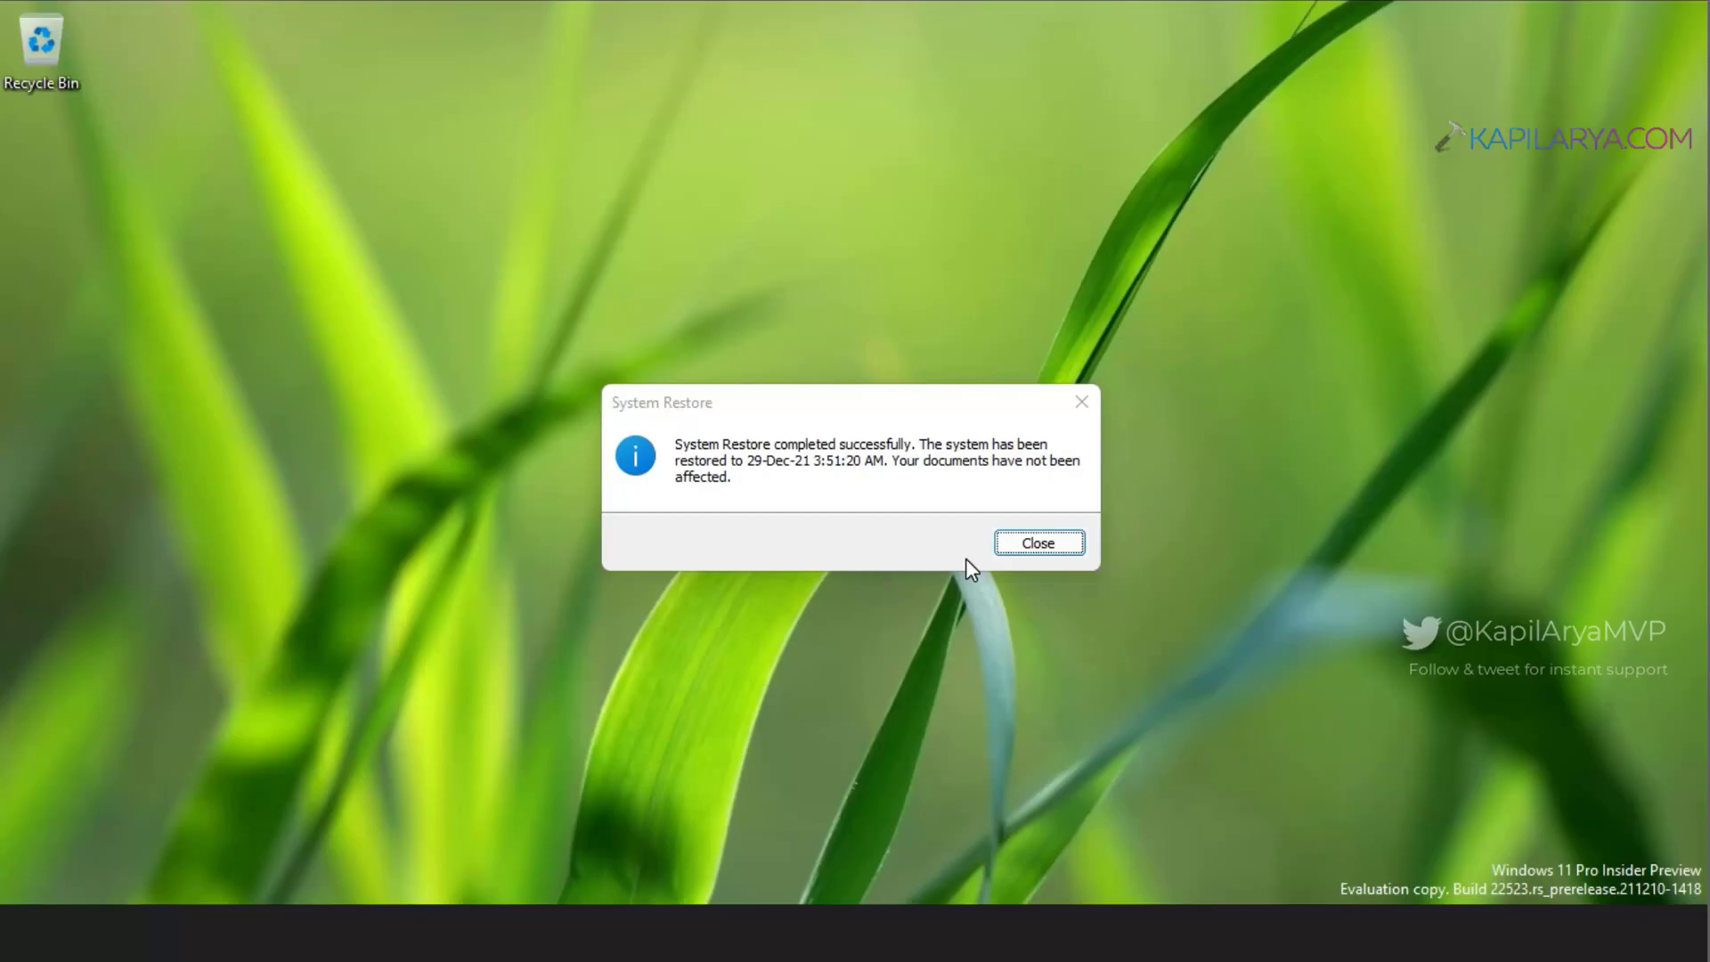
{"action": "left_click", "coordinate": [900, 398]}
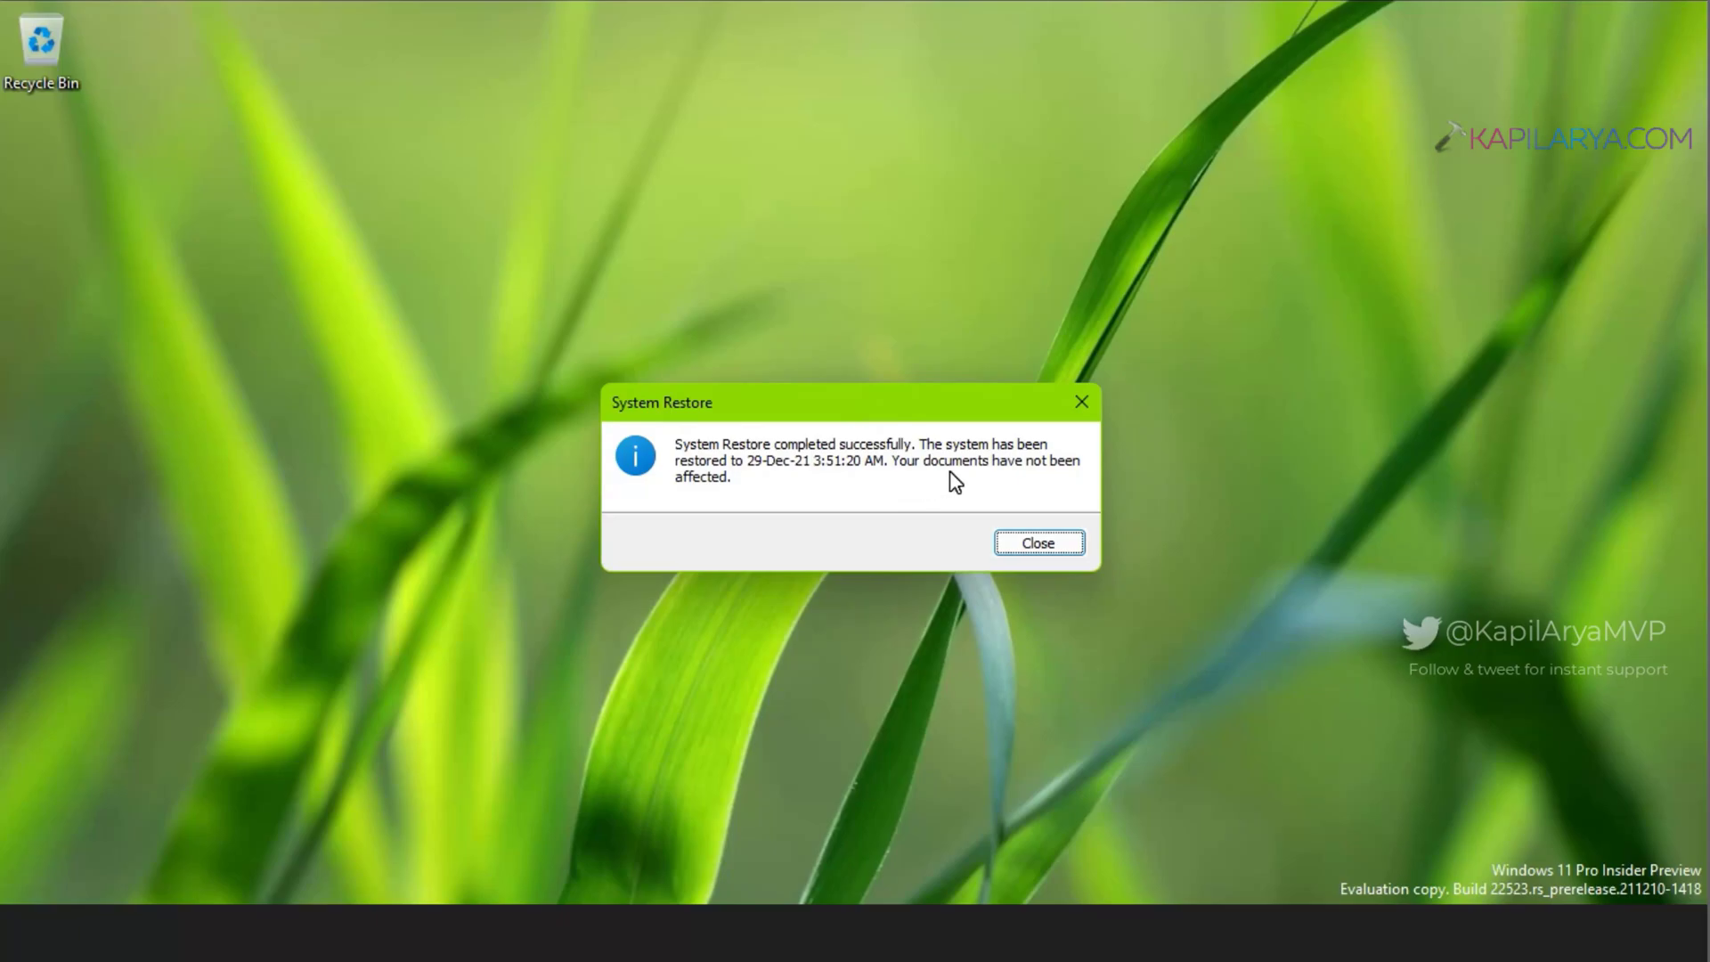
{"action": "left_click", "coordinate": [1007, 548]}
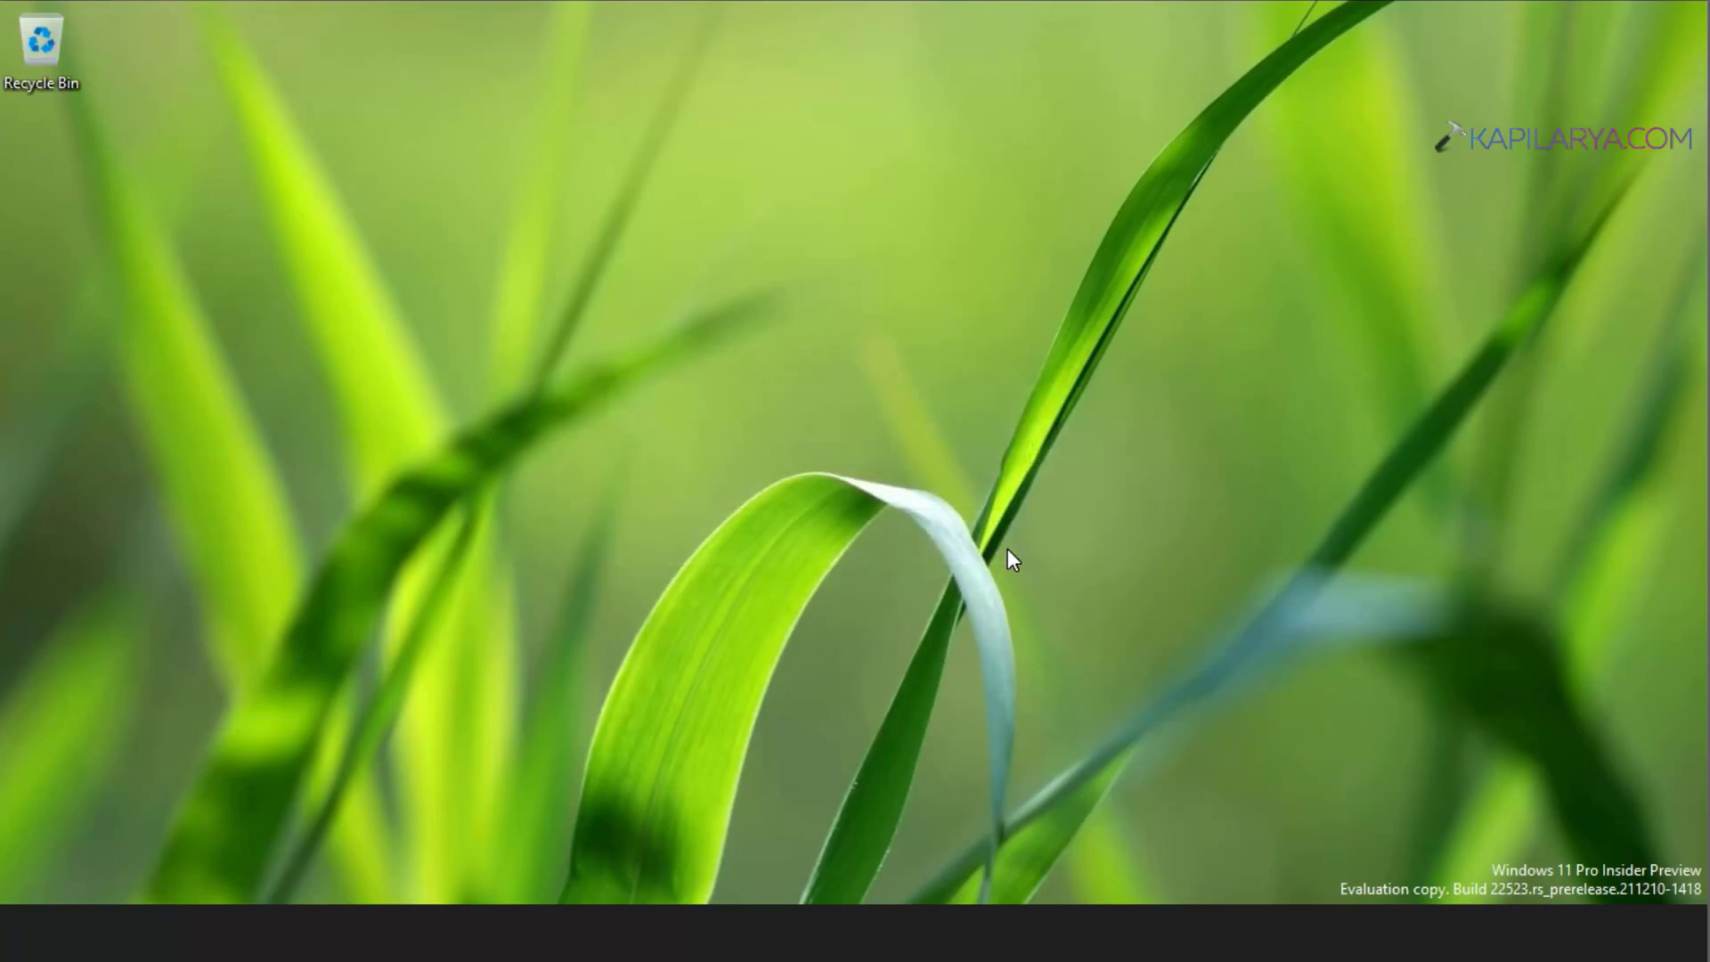